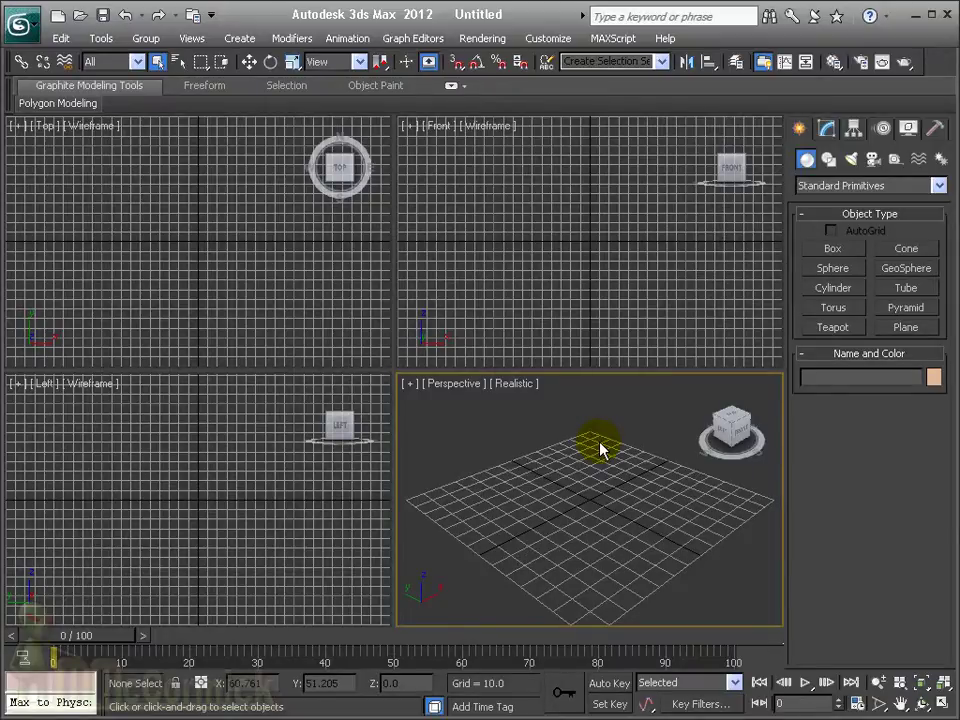
Maximize the Perspective viewport so it fills the whole viewport area.
left_click(948, 704)
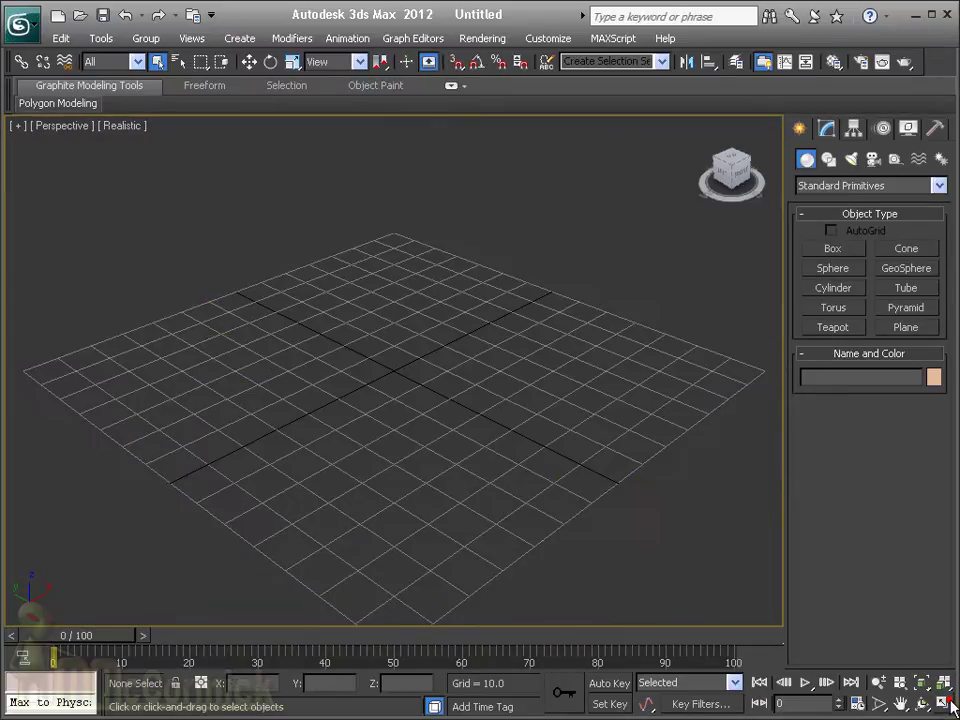
Draw the first tall 3-segment box and turn on Edged Faces shading.
left_click(834, 250)
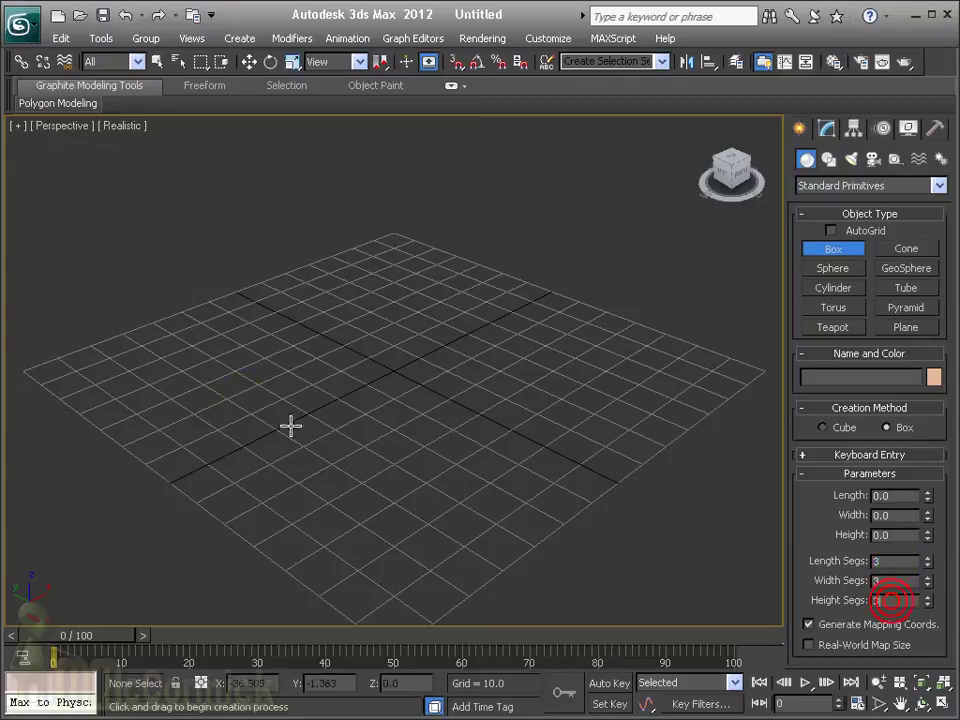
mouse_move(143, 370)
left_mouse_down()
mouse_move(343, 349)
mouse_move(347, 336)
left_mouse_up()
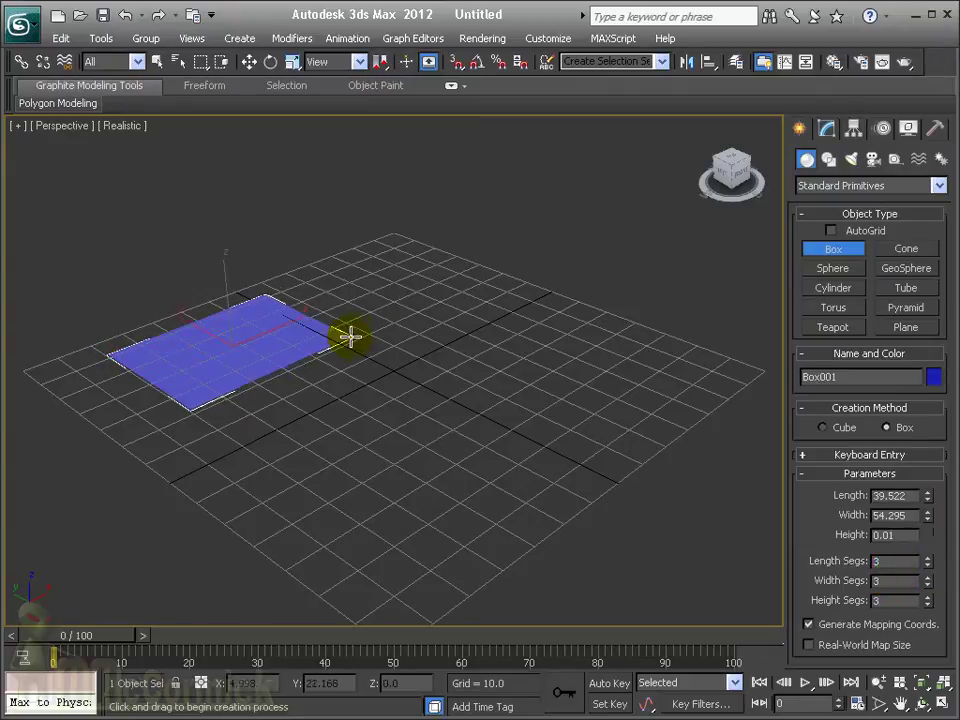
left_click(143, 127)
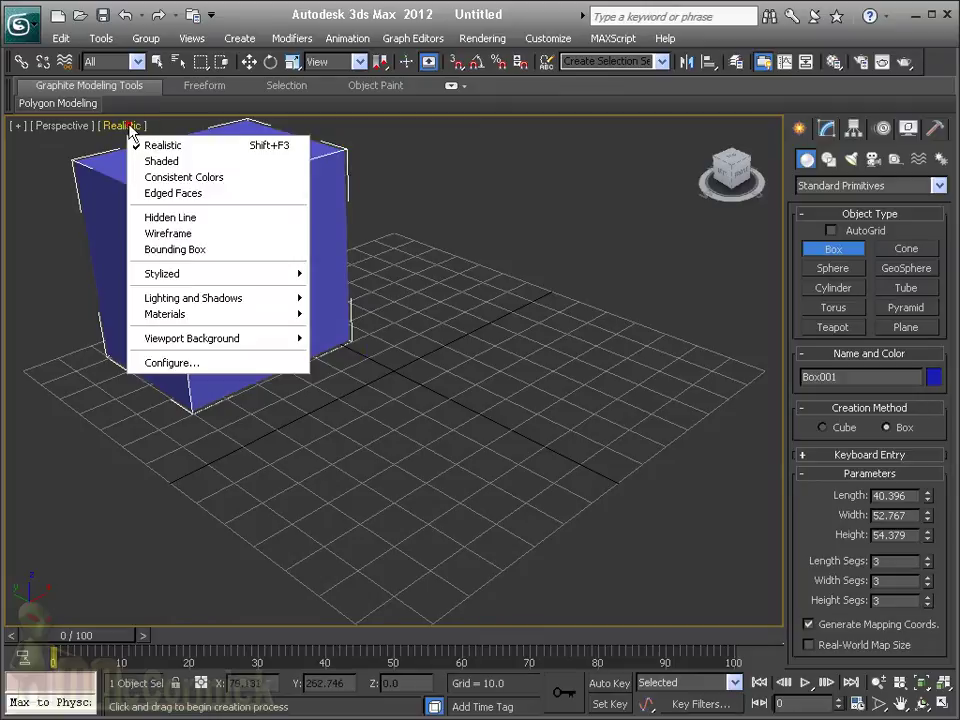
left_click(202, 191)
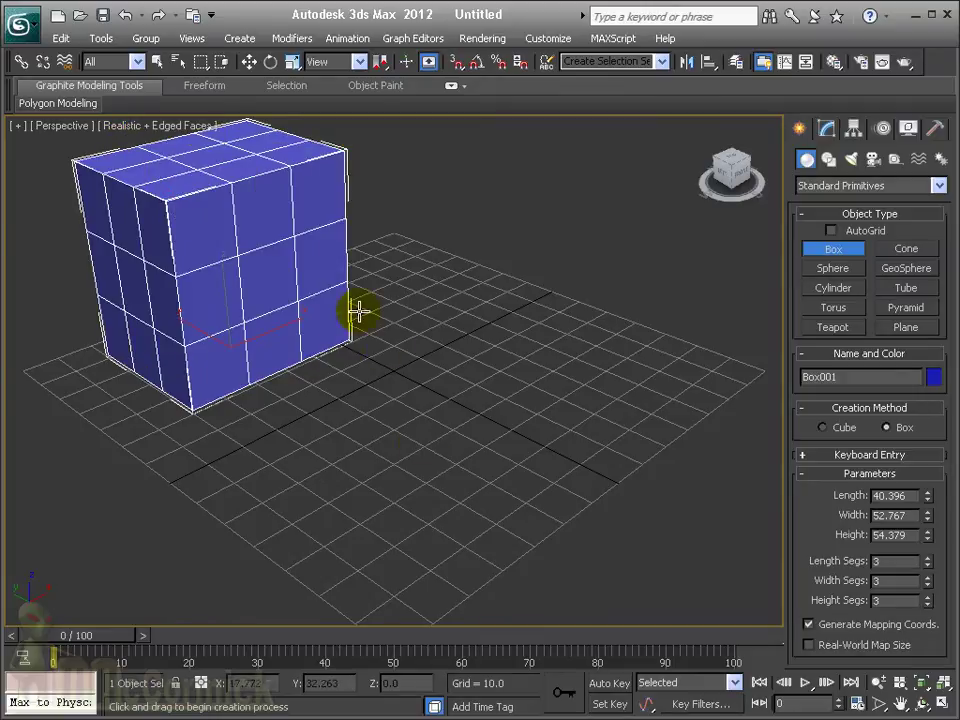
scroll(358, 312, "down", 4)
Draw a second box beside the first, then frame both boxes in view.
mouse_move(370, 452)
left_mouse_down()
mouse_move(543, 444)
mouse_move(514, 435)
left_mouse_up()
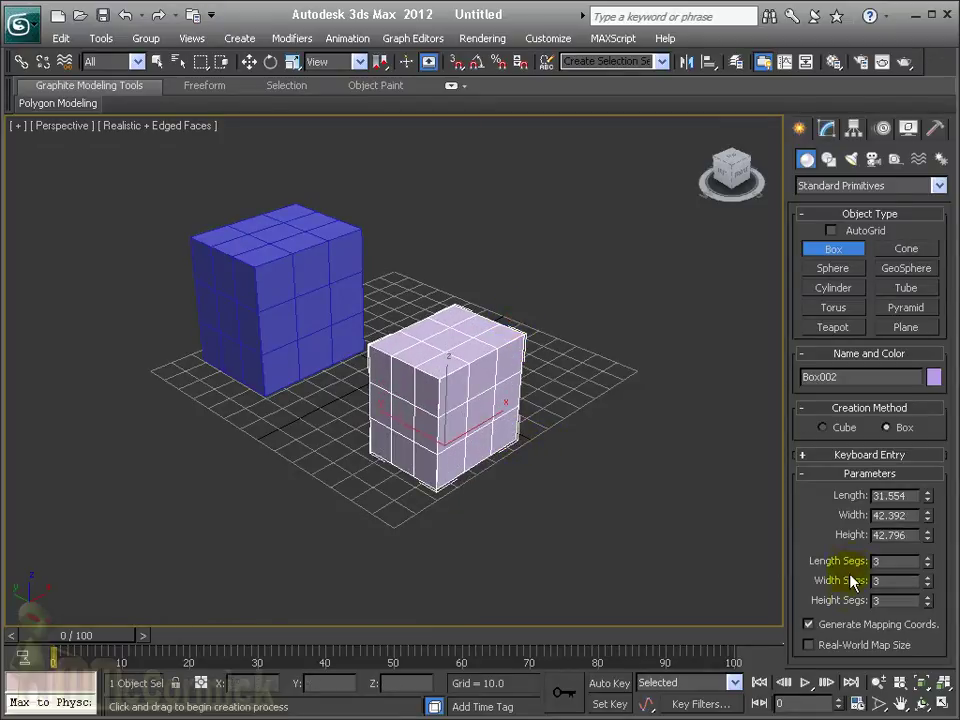
right_click(492, 464)
middle_click_drag(490, 461, 440, 408, "alt")
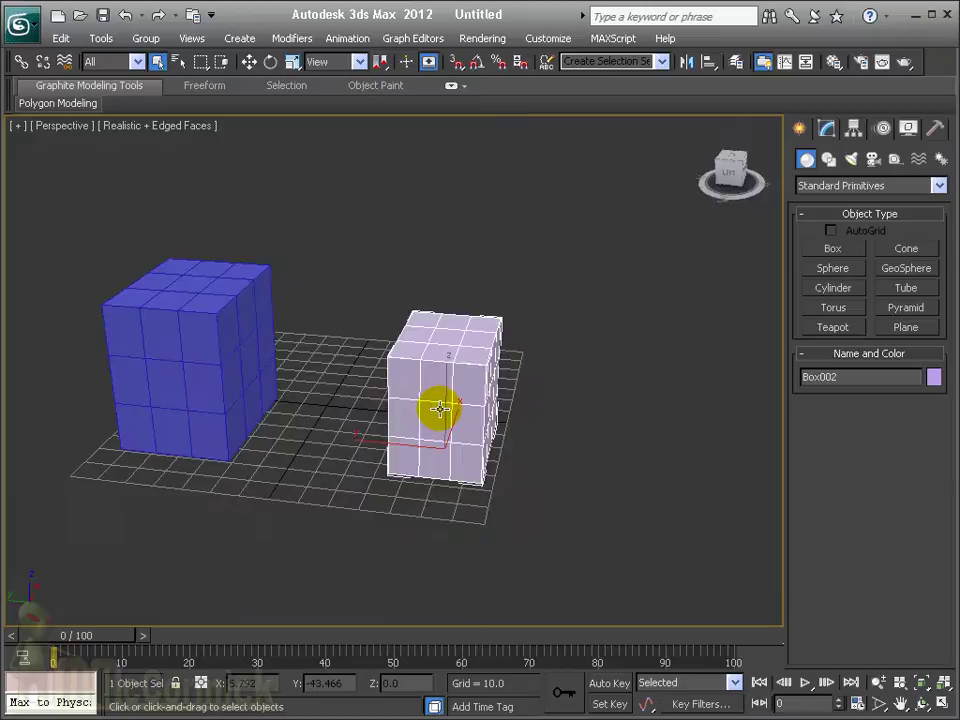
mouse_move(347, 418)
middle_mouse_down("alt")
mouse_move(403, 407)
mouse_move(319, 420)
mouse_move(525, 411)
mouse_move(491, 381)
mouse_move(493, 414)
middle_mouse_up("alt")
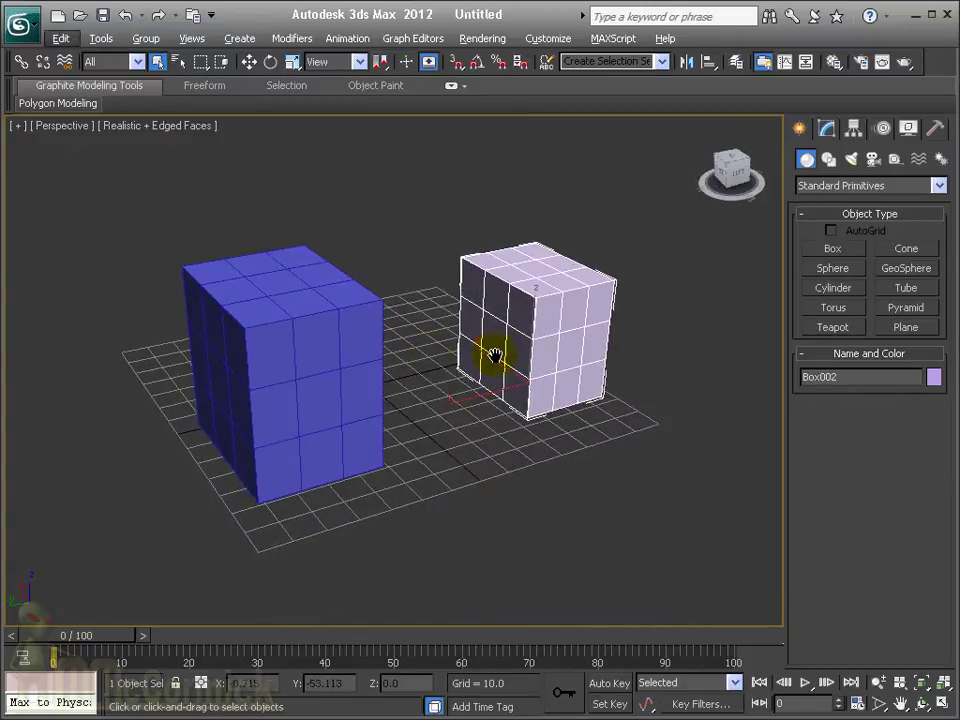
Convert the blue box Box001 to an Editable Poly.
left_click(263, 355)
right_click(290, 350)
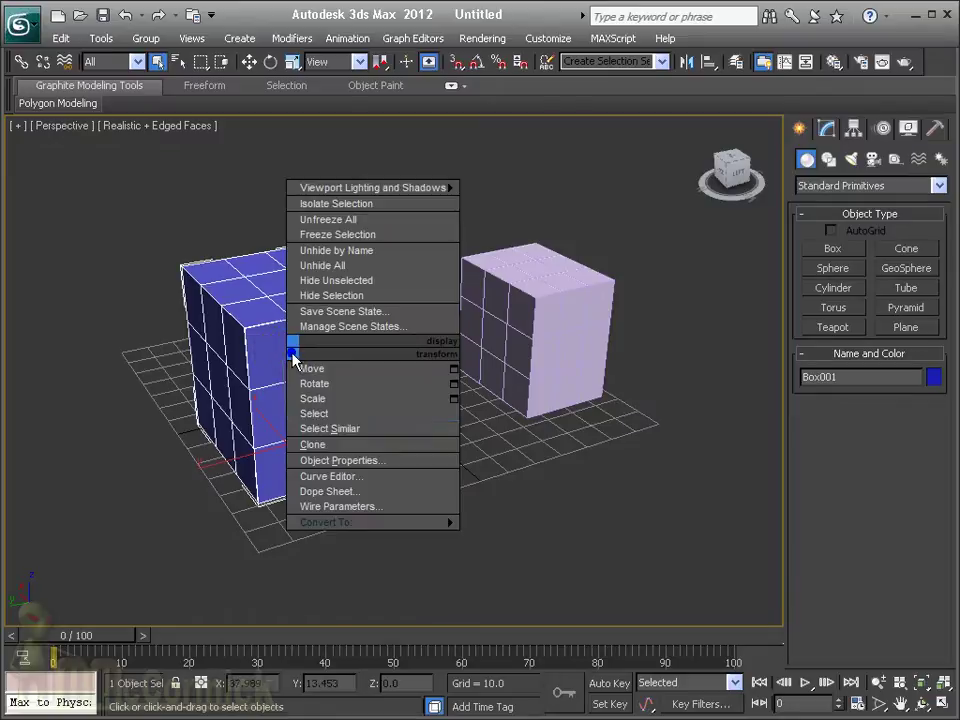
left_click(522, 537)
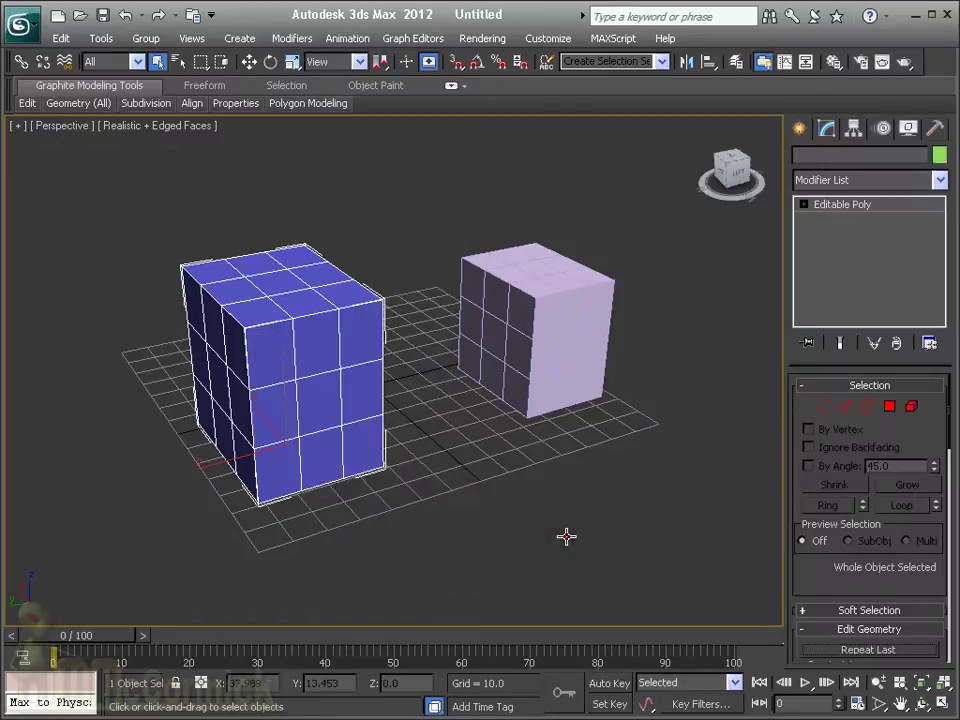
left_click_drag(833, 585, 821, 251)
Attach the lavender box into Box001 and confirm both move together.
left_click(822, 446)
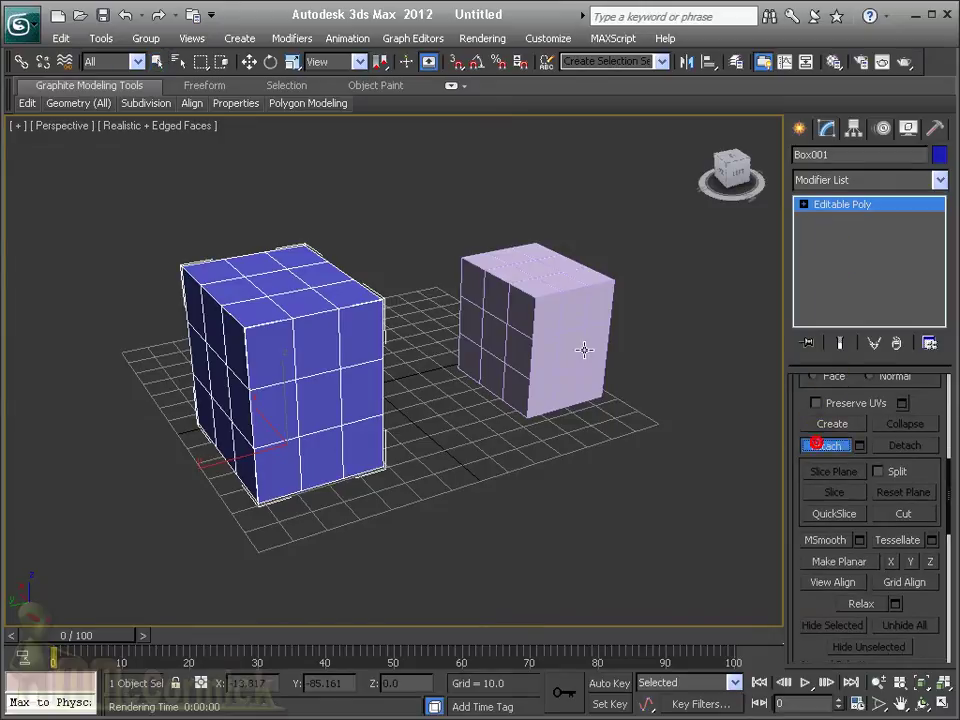
left_click(584, 350)
middle_click_drag(465, 380, 395, 365, "alt")
right_click(574, 350)
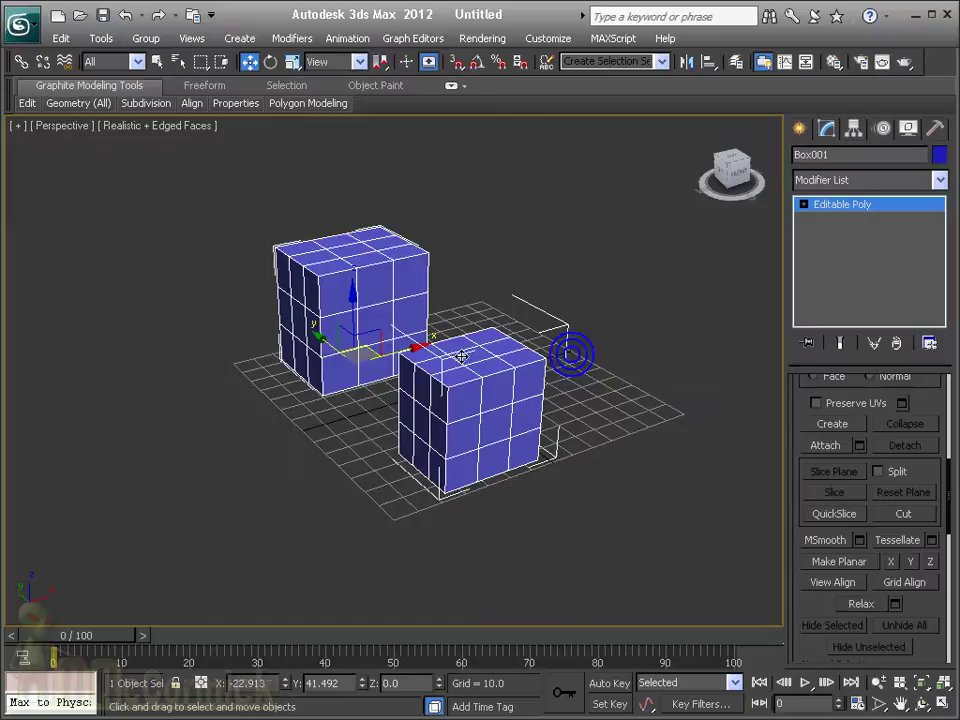
key("w")
left_click(360, 313)
mouse_move(355, 299)
left_mouse_down()
mouse_move(353, 313)
mouse_move(355, 300)
left_mouse_up()
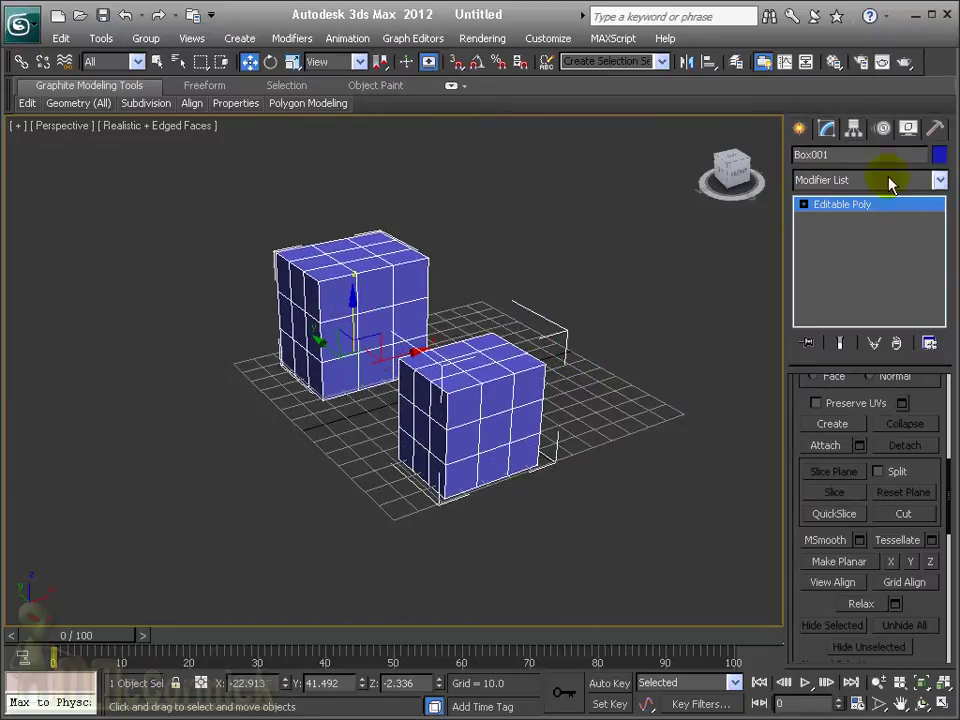
Switch to Element level and select the right cube as one element.
left_click(802, 204)
left_click(841, 279)
left_click(493, 377)
mouse_move(493, 377)
middle_mouse_down("alt")
mouse_move(603, 390)
mouse_move(493, 366)
middle_mouse_up("alt")
Switch to Polygon sub-object level and clear the polygon selection.
left_click(272, 368)
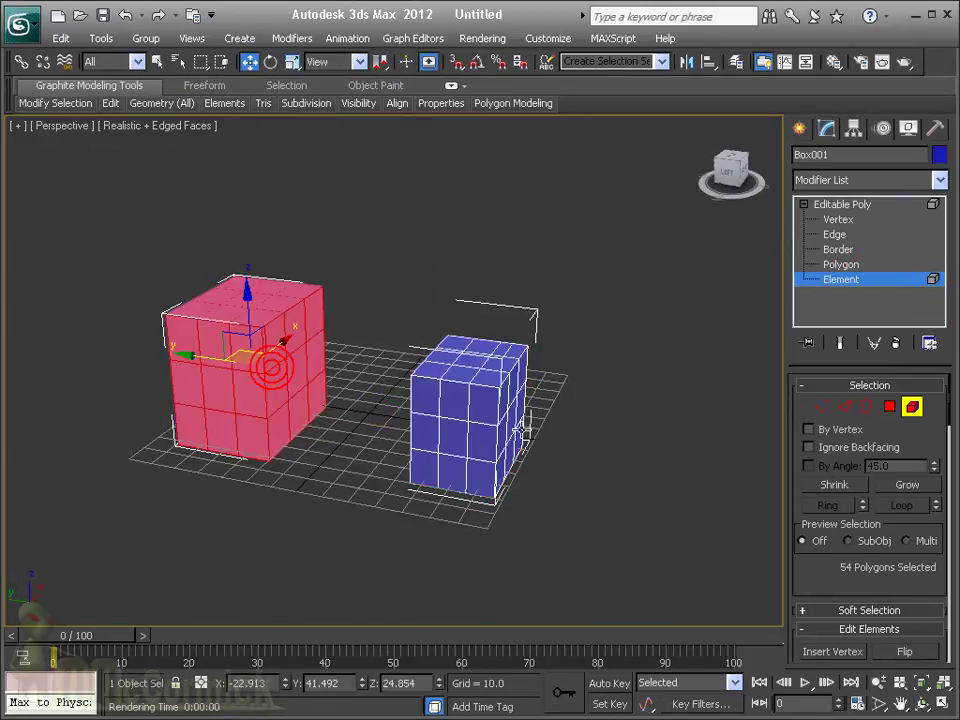
left_click(888, 407)
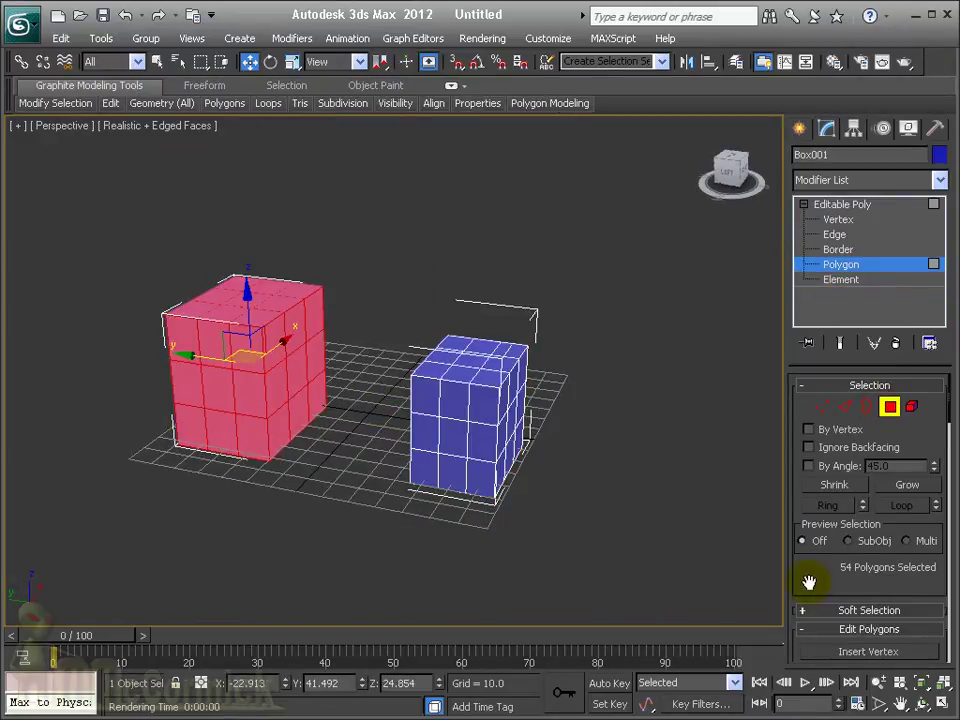
scroll(808, 565, "down", 3)
scroll(808, 540, "down", 3)
scroll(808, 515, "down", 3)
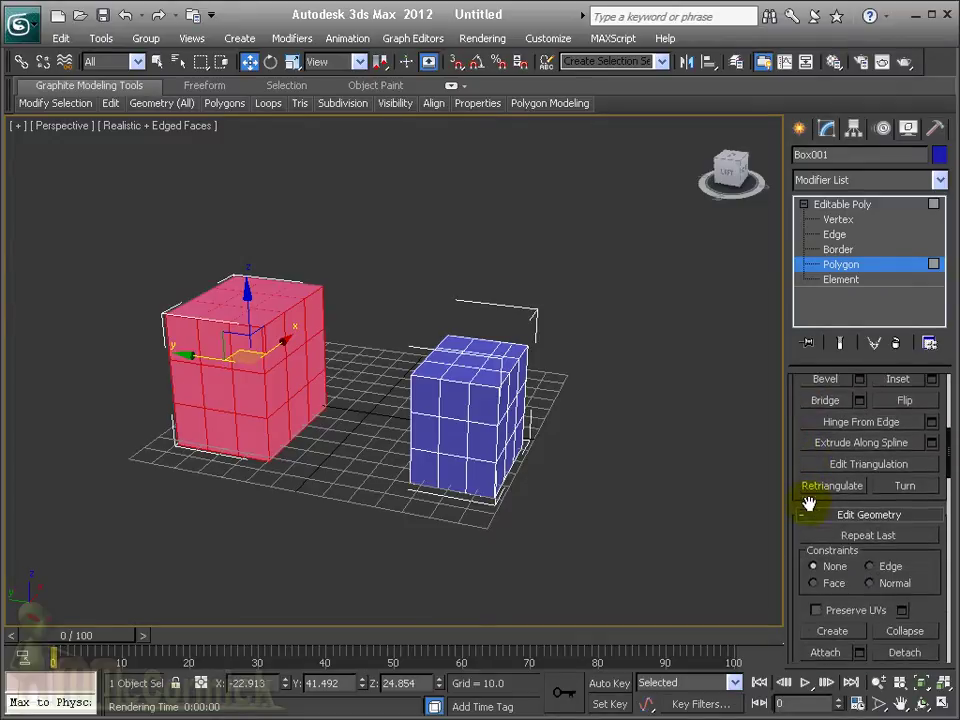
left_click(636, 492)
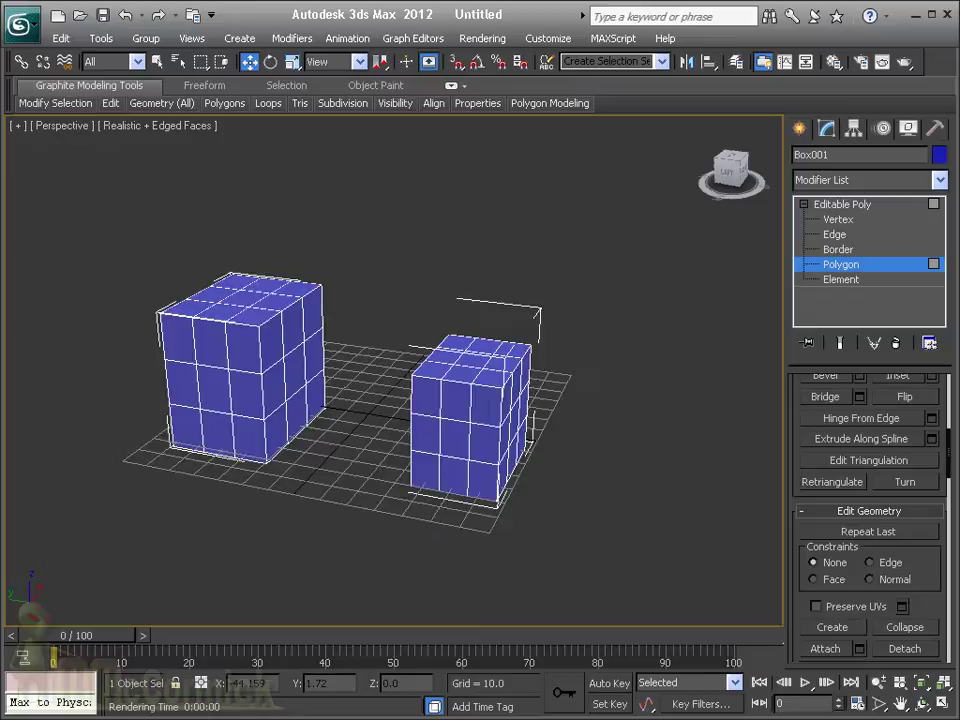
mouse_move(465, 407)
middle_mouse_down("alt")
mouse_move(420, 400)
mouse_move(266, 291)
middle_mouse_up("alt")
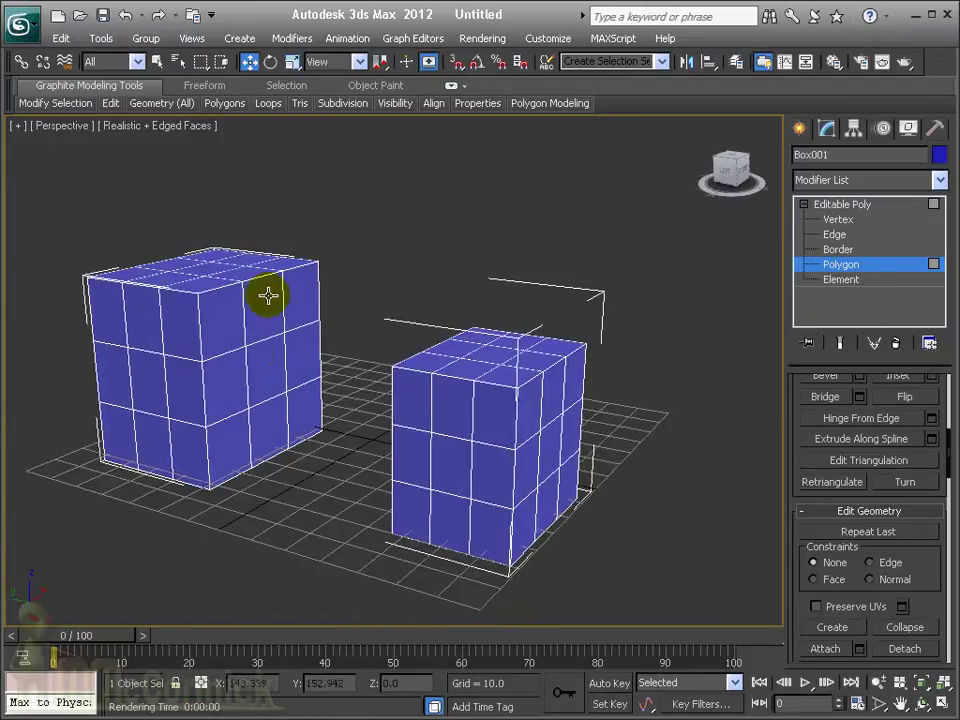
Select the facing side polygon on each box, adding the second with Ctrl.
left_click(266, 355)
mouse_move(342, 507)
middle_mouse_down("alt")
mouse_move(347, 497)
mouse_move(445, 497)
middle_mouse_up("alt")
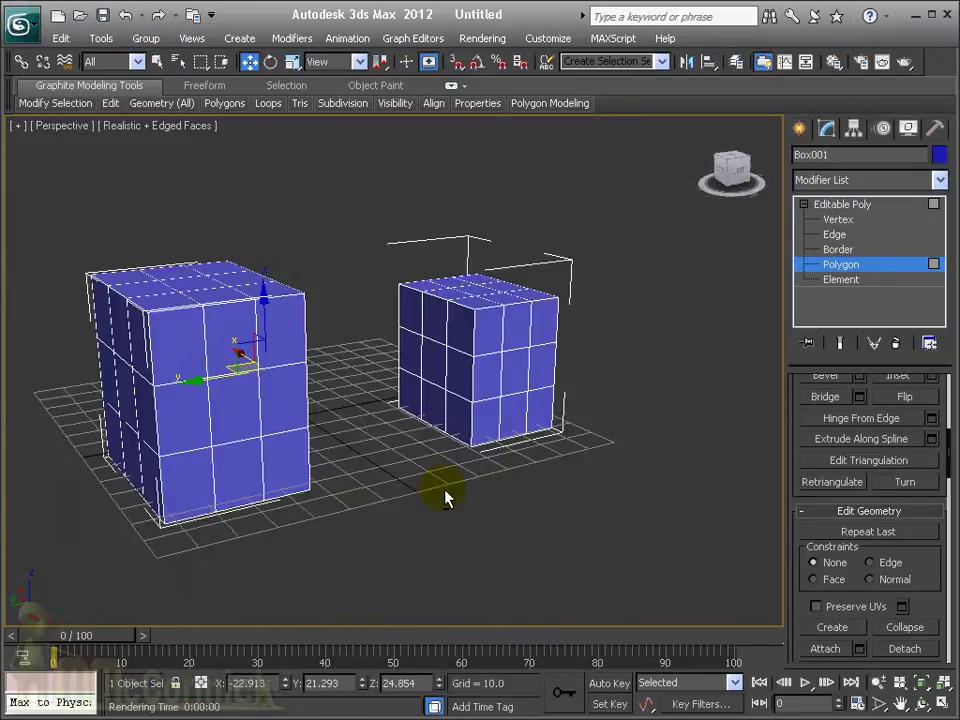
left_click(439, 366)
mouse_move(439, 446)
middle_mouse_down("alt")
mouse_move(503, 454)
mouse_move(394, 454)
mouse_move(508, 454)
mouse_move(426, 454)
mouse_move(456, 446)
mouse_move(448, 444)
mouse_move(452, 401)
mouse_move(463, 381)
mouse_move(565, 422)
middle_mouse_up("alt")
scroll(452, 401, "up", 3)
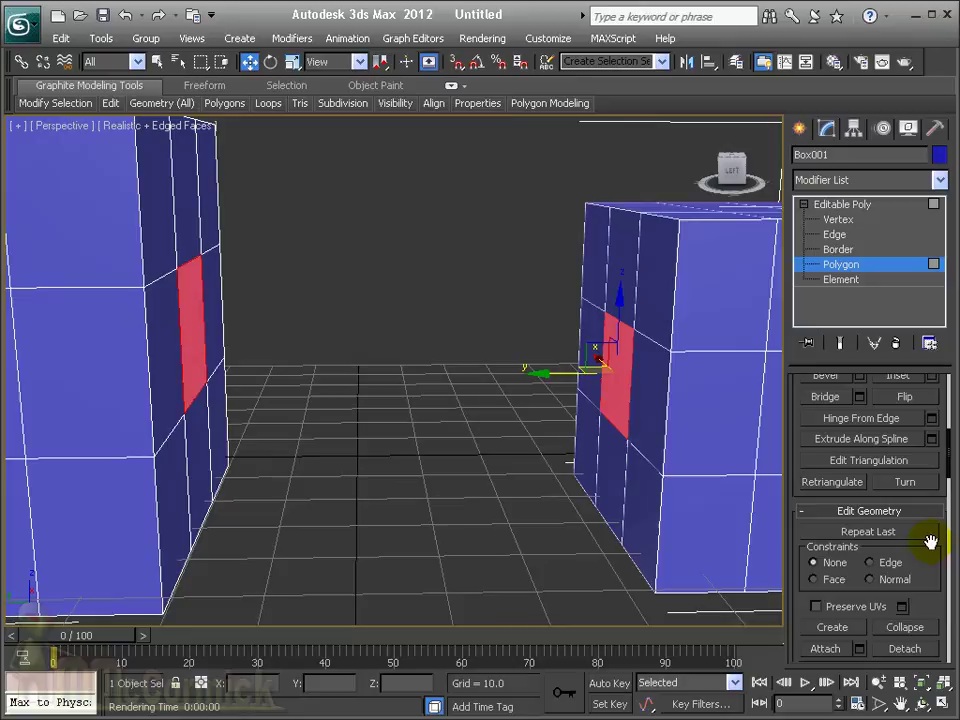
left_click_drag(930, 541, 931, 601)
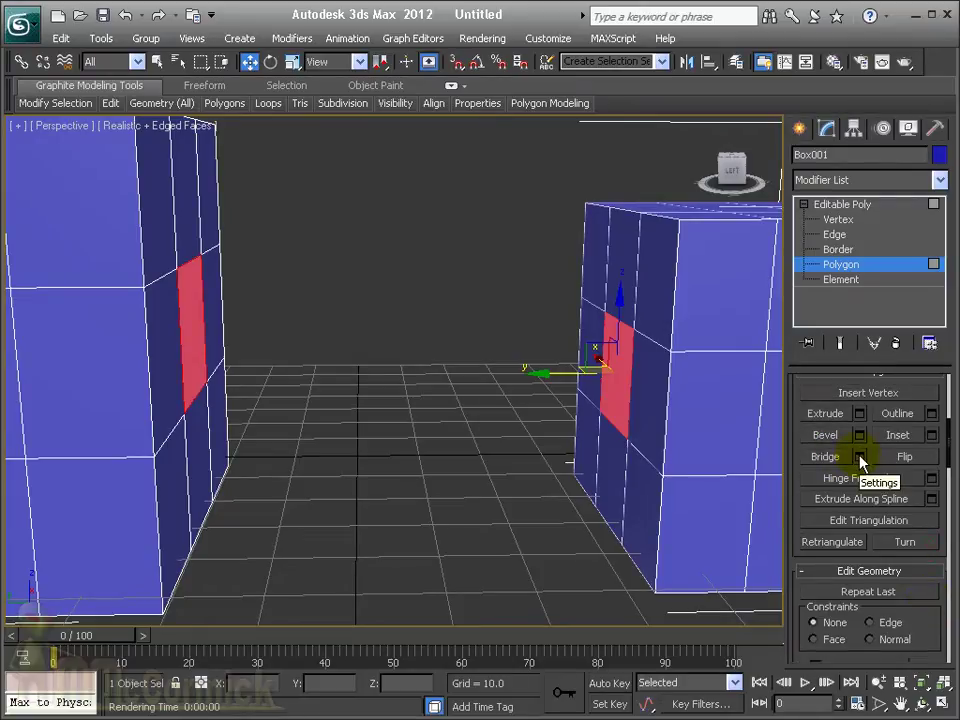
Bridge the two selected polygons with 5 segments and a -2.0 taper.
left_click(859, 456)
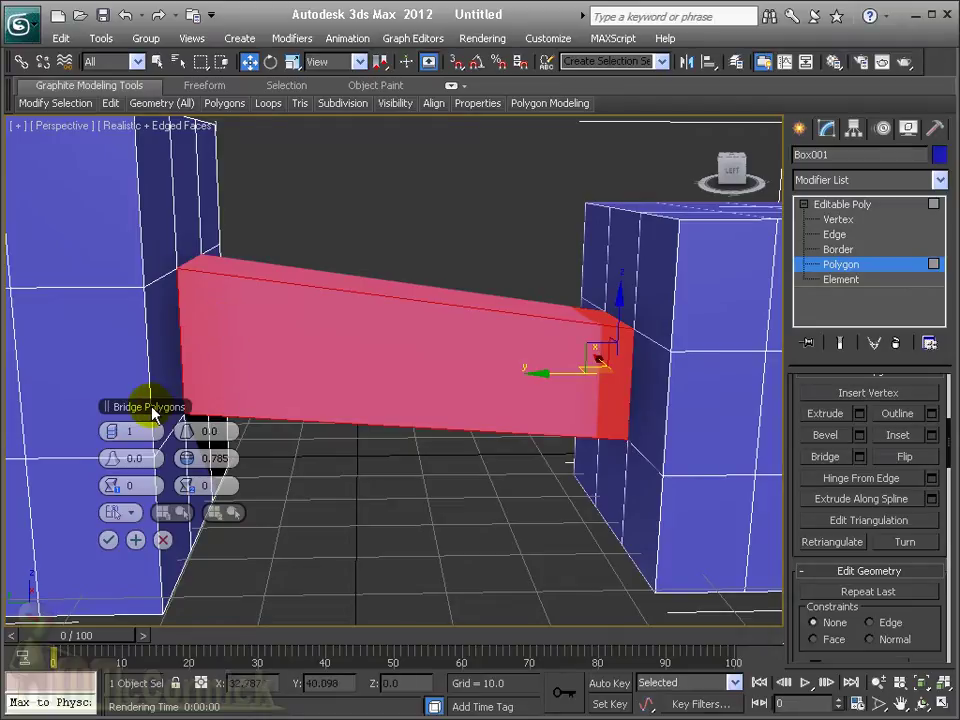
mouse_move(152, 406)
left_mouse_down()
mouse_move(90, 372)
mouse_move(90, 398)
mouse_move(62, 410)
left_mouse_up()
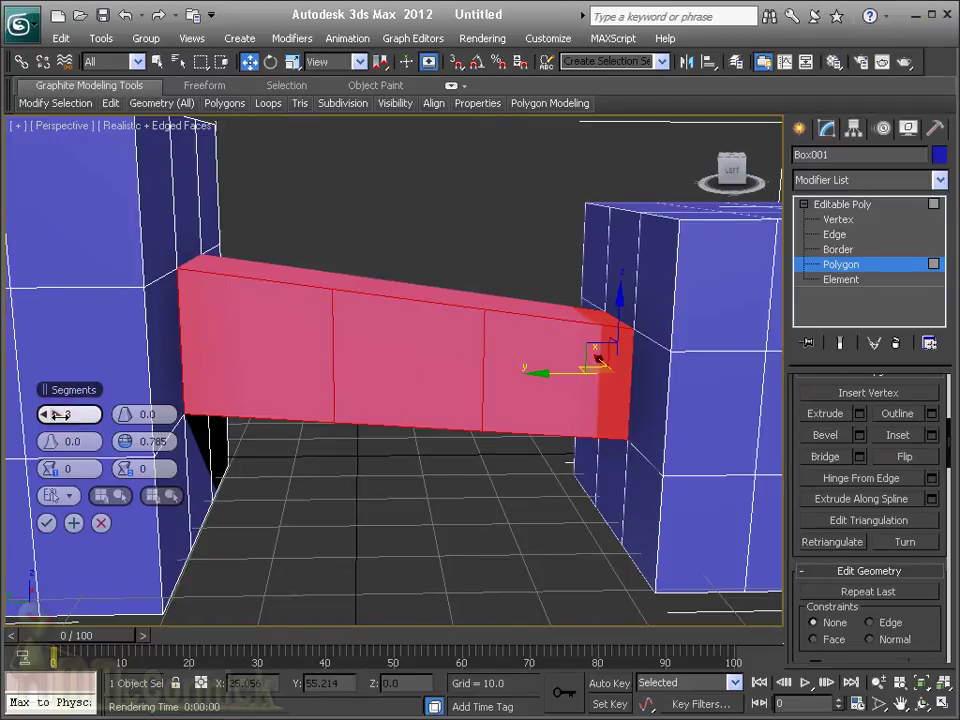
left_click_drag(60, 414, 64, 420)
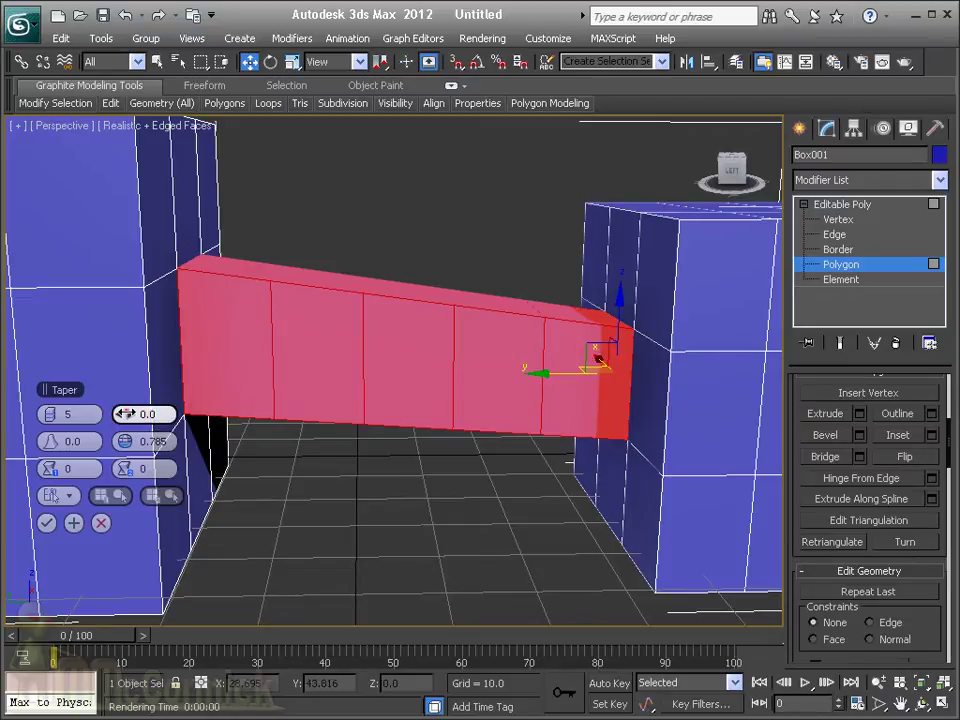
left_click_drag(126, 413, 123, 412)
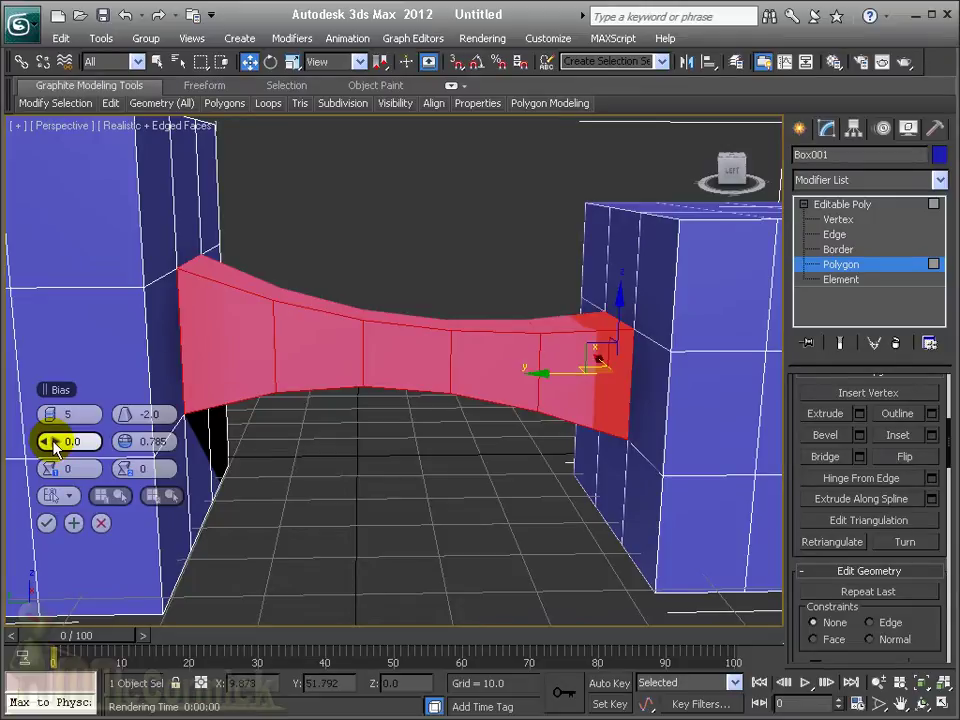
mouse_move(47, 441)
left_mouse_down()
mouse_move(175, 433)
mouse_move(21, 429)
mouse_move(182, 432)
mouse_move(43, 439)
mouse_move(21, 429)
mouse_move(47, 440)
left_mouse_up()
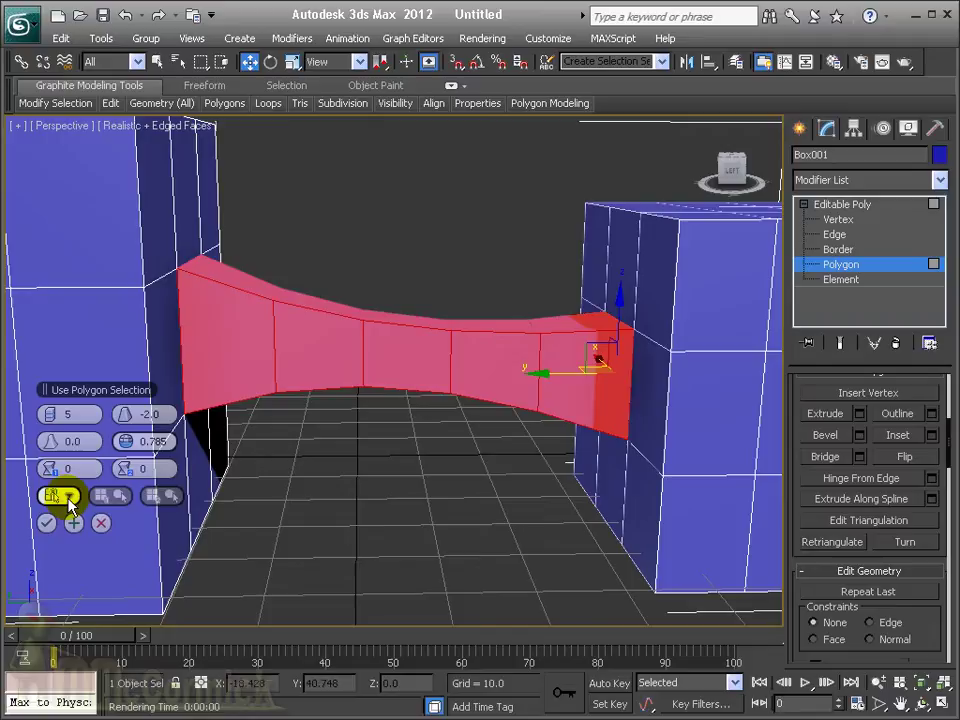
Set the bridge to Use Specific Polygons, picking Polygon 1 and Polygon 2 on the two boxes.
left_click(70, 493)
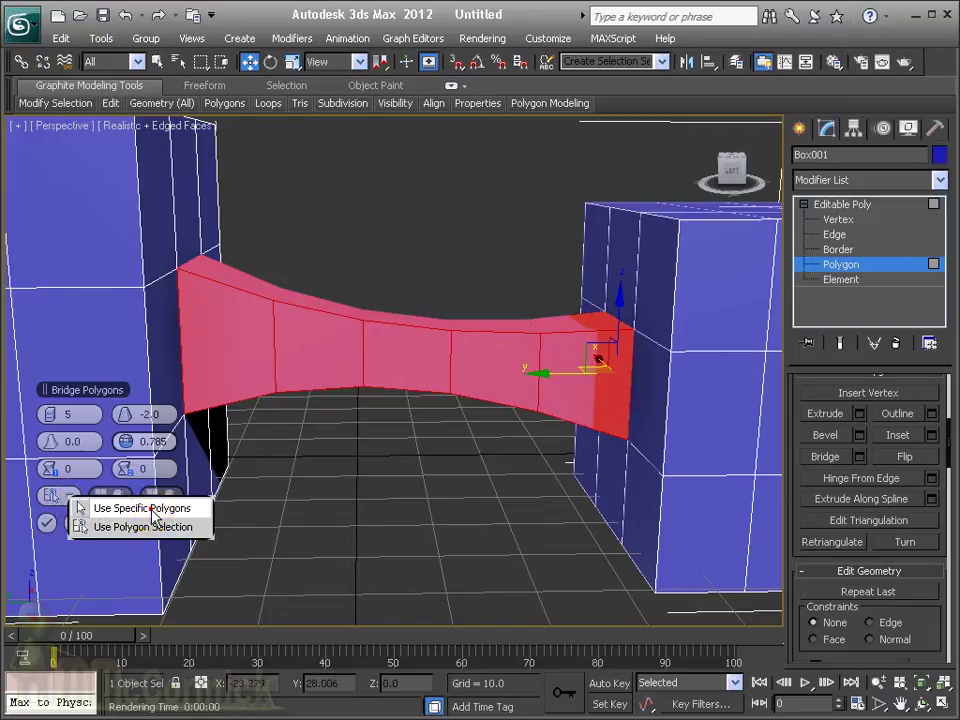
left_click(153, 509)
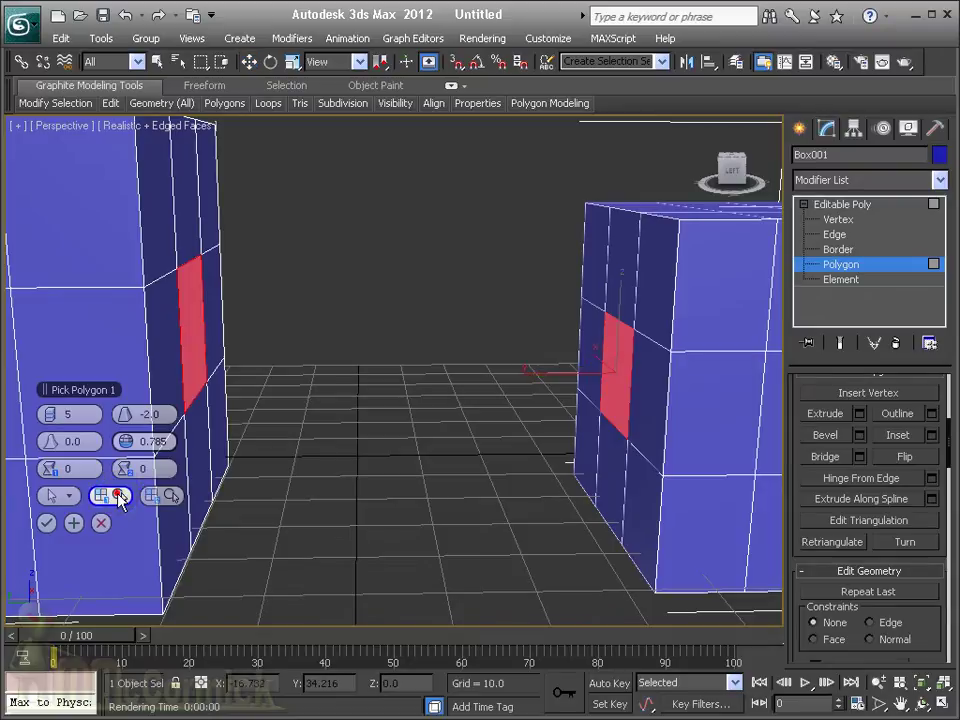
left_click(193, 326)
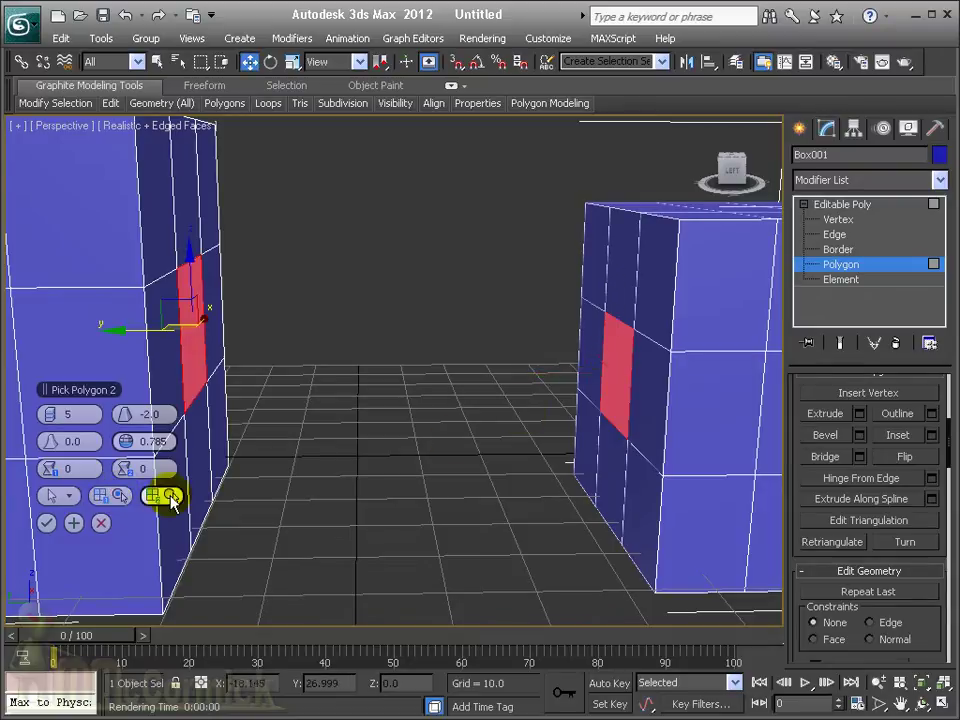
left_click(172, 500)
left_click(618, 354)
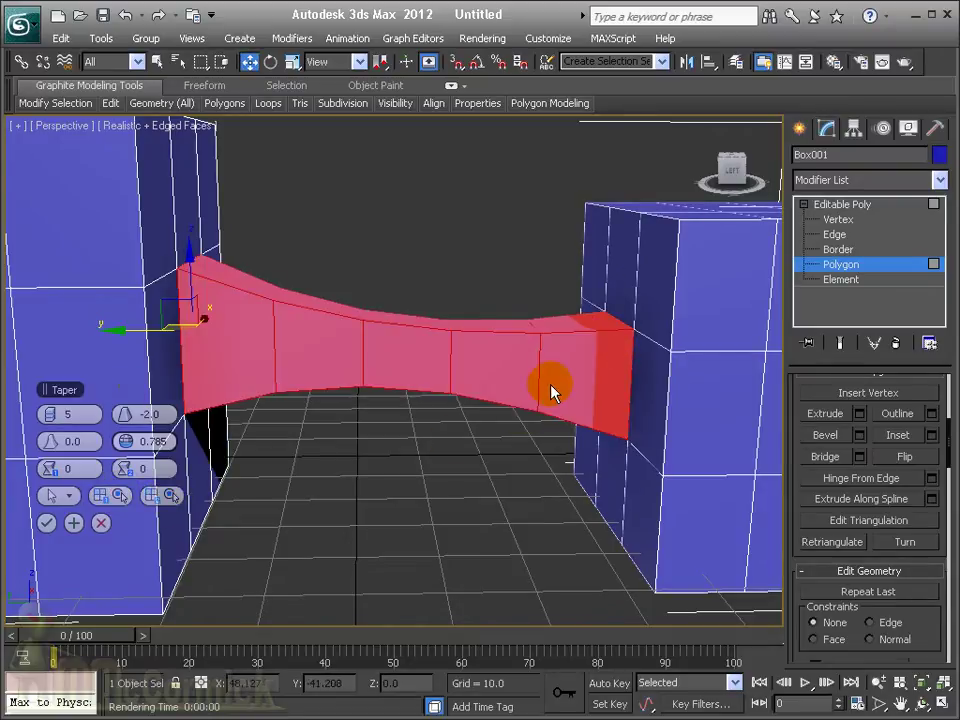
Re-pick the bridge's left-end polygon, settling on Polygon 22, and inspect the result.
left_click(108, 495)
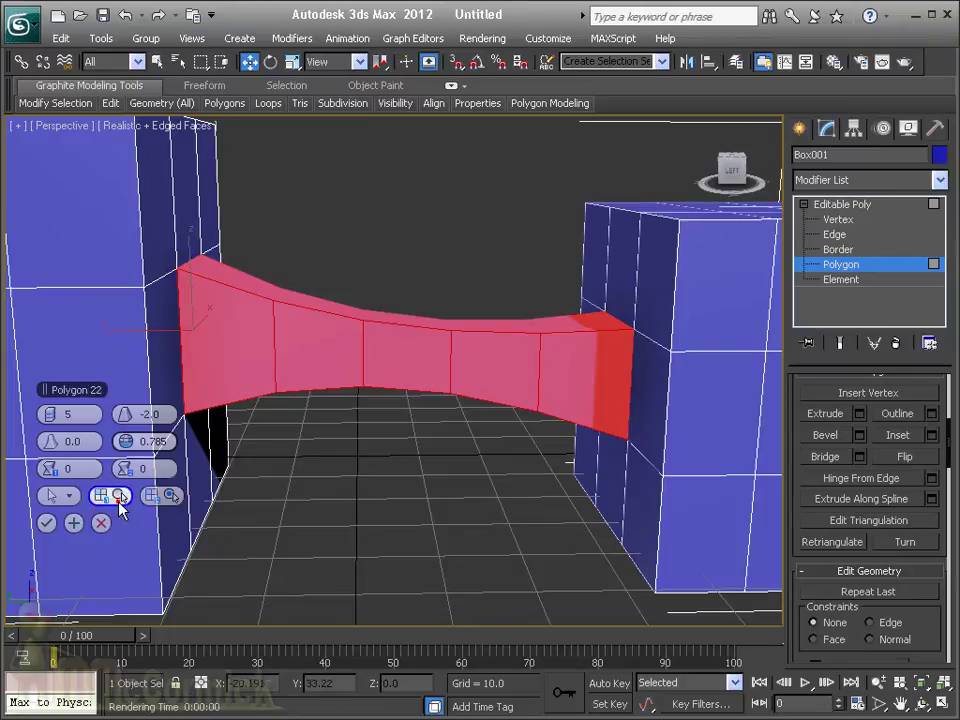
left_click(160, 200)
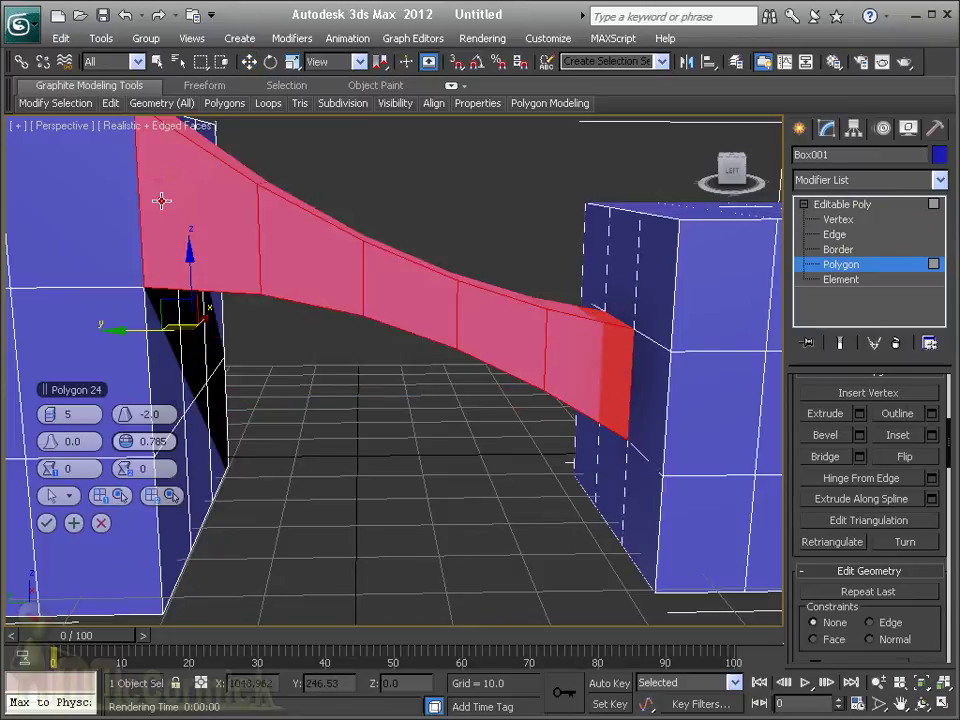
left_click(113, 497)
left_click(214, 432)
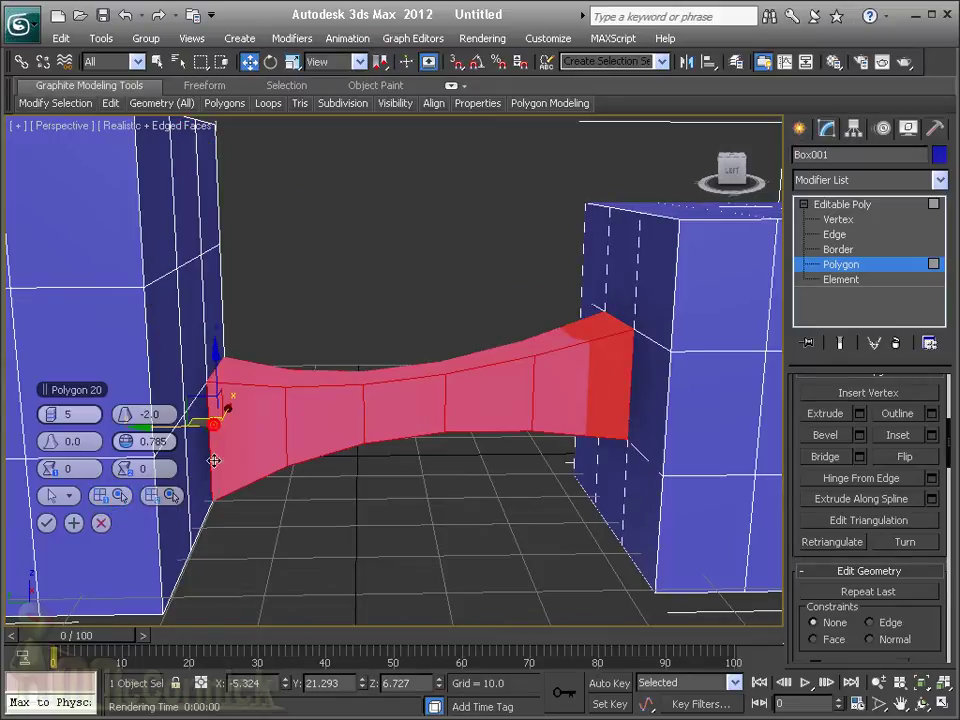
left_click(114, 493)
left_click(193, 306)
right_click(461, 400)
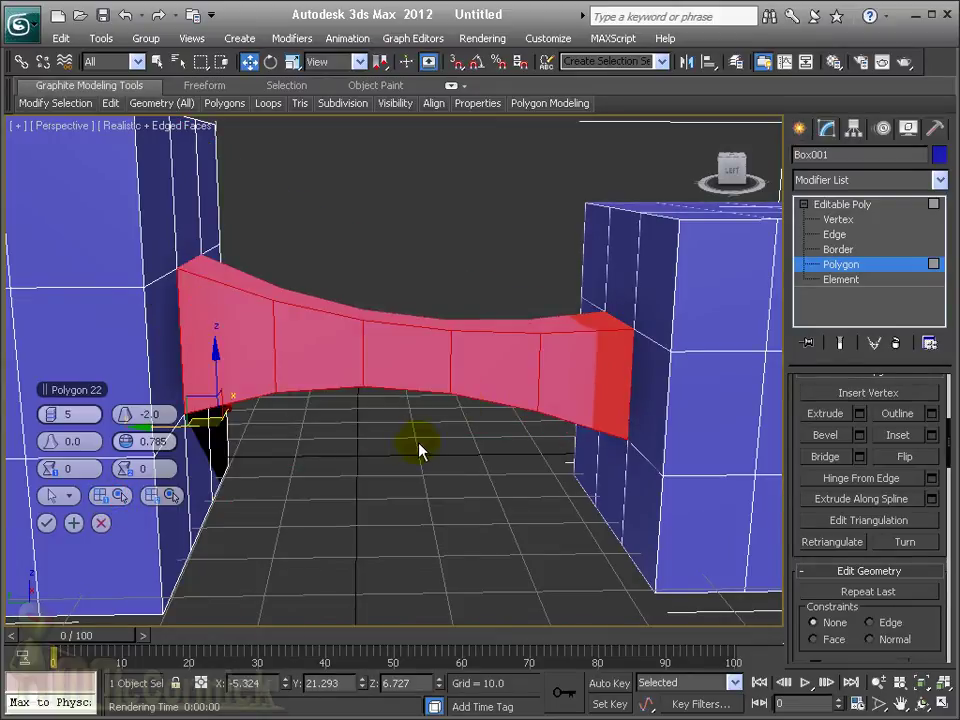
scroll(368, 363, "down", 3)
mouse_move(368, 363)
middle_mouse_down("alt")
mouse_move(420, 380)
mouse_move(520, 350)
middle_mouse_up("alt")
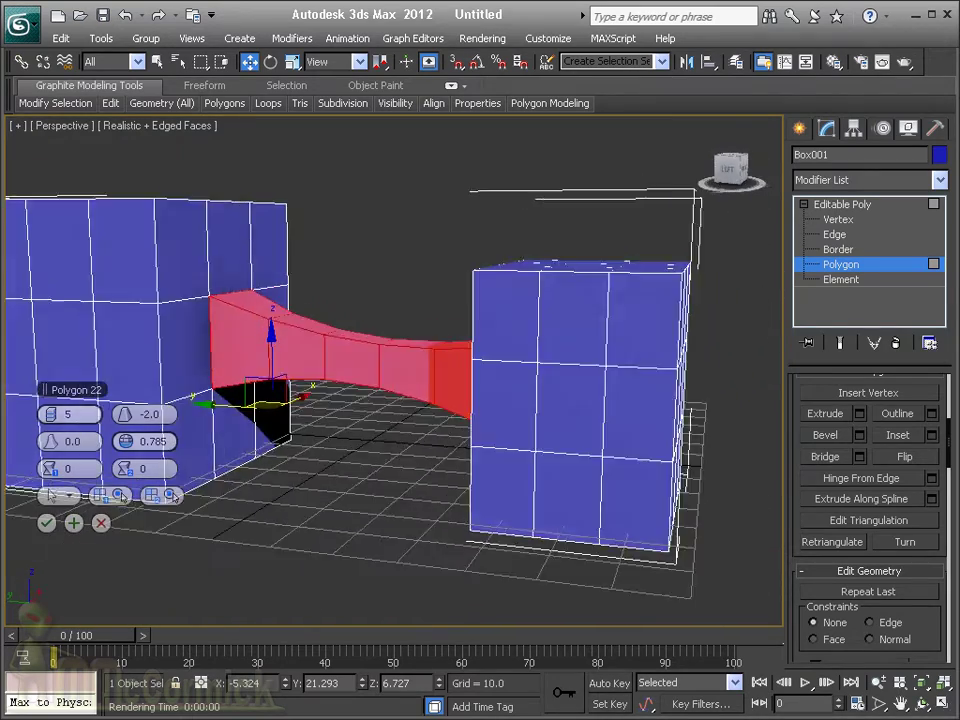
scroll(400, 380, "up", 3)
scroll(400, 380, "down", 3)
mouse_move(400, 380)
middle_mouse_down("alt")
mouse_move(480, 355)
mouse_move(380, 380)
mouse_move(320, 380)
mouse_move(430, 380)
mouse_move(450, 360)
mouse_move(470, 395)
middle_mouse_up("alt")
middle_click_drag(405, 510, 415, 513, "alt")
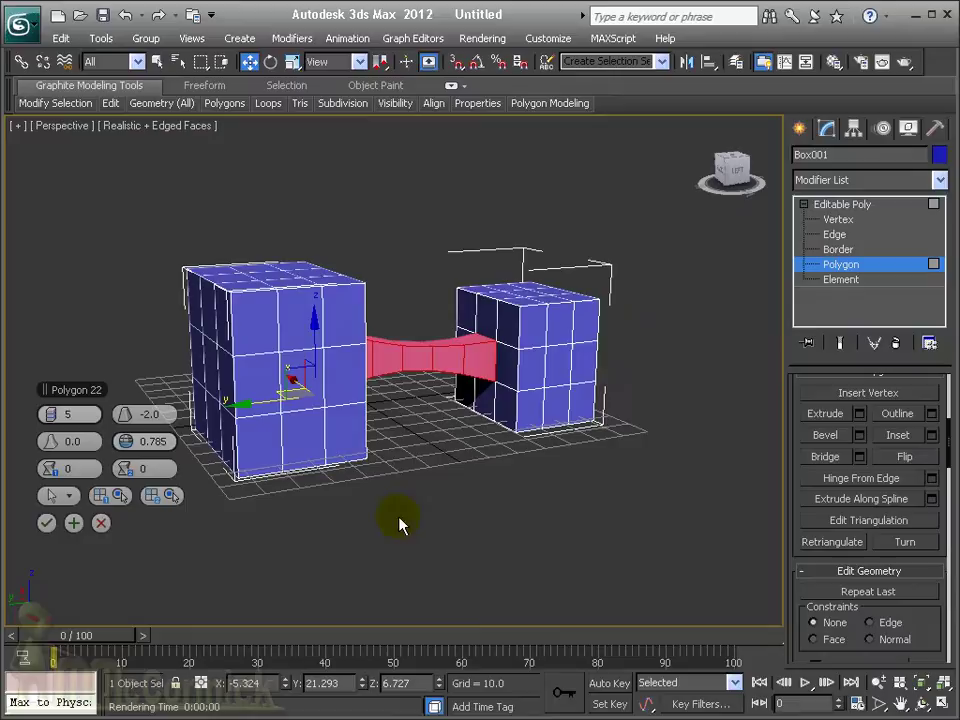
left_click(46, 523)
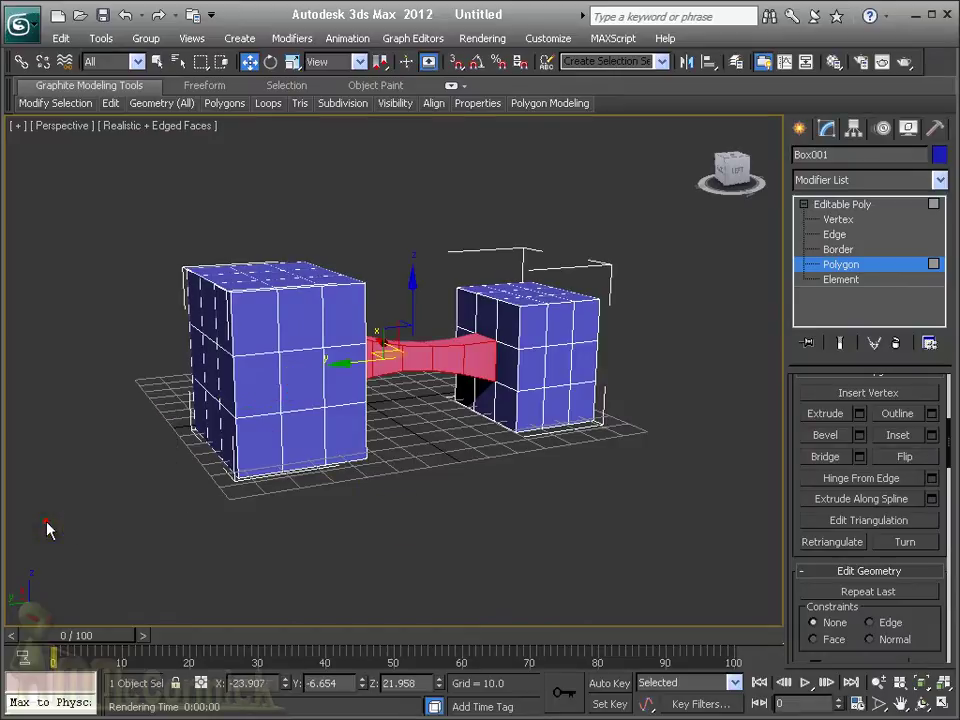
left_click(522, 508)
scroll(520, 440, "up", 6)
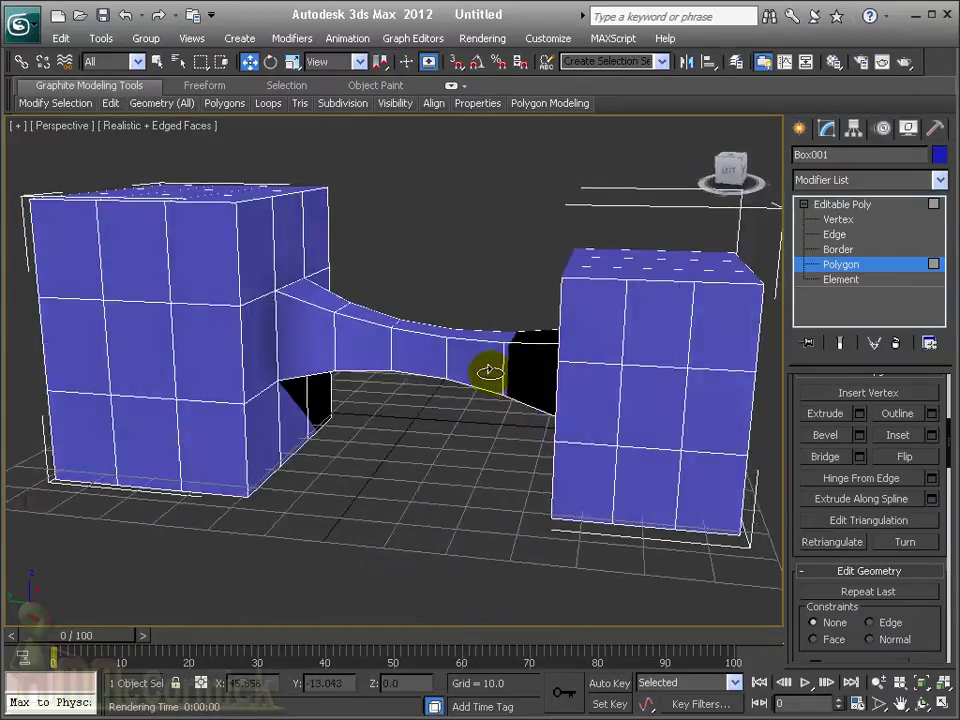
mouse_move(490, 372)
middle_mouse_down("alt")
mouse_move(465, 369)
mouse_move(576, 372)
mouse_move(456, 375)
mouse_move(403, 424)
mouse_move(440, 440)
middle_mouse_up("alt")
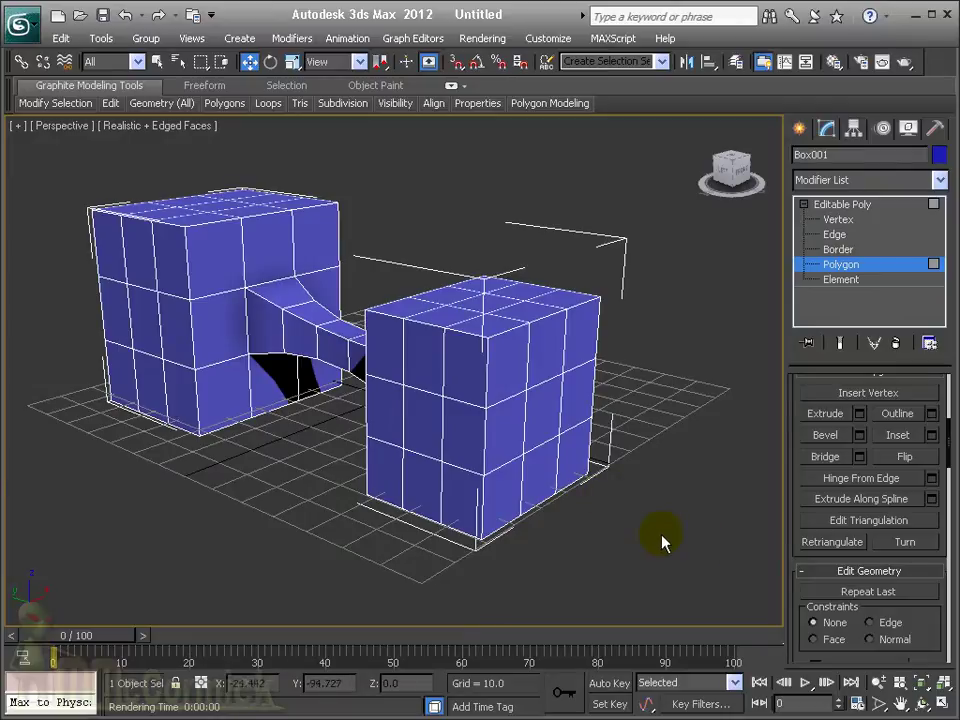
Hinge a top polygon on the right box from its top edge.
left_click(543, 344)
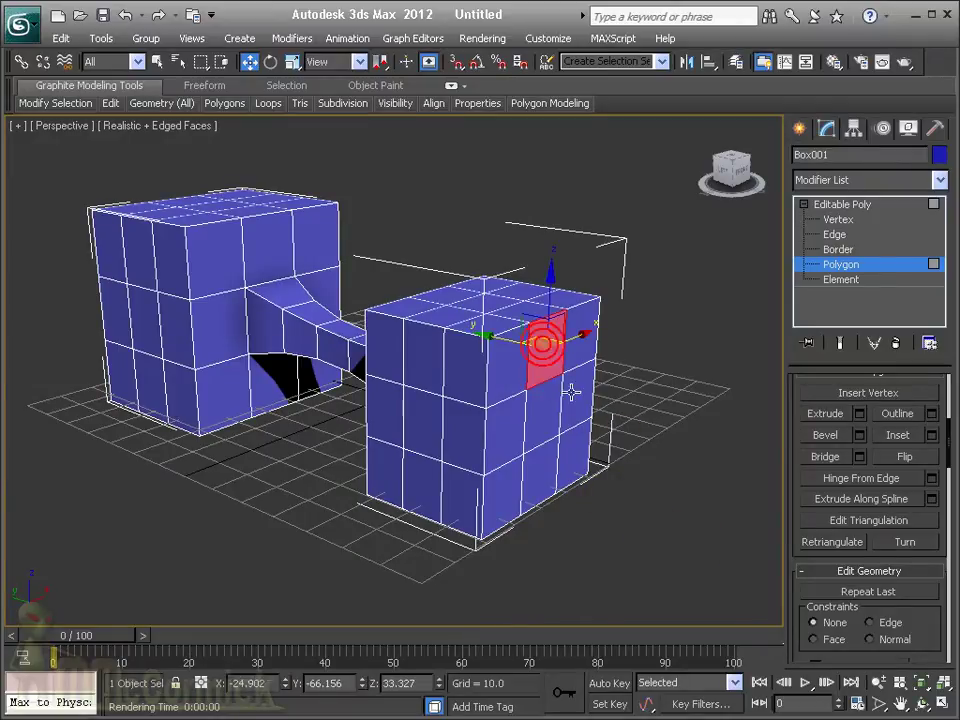
left_click(932, 478)
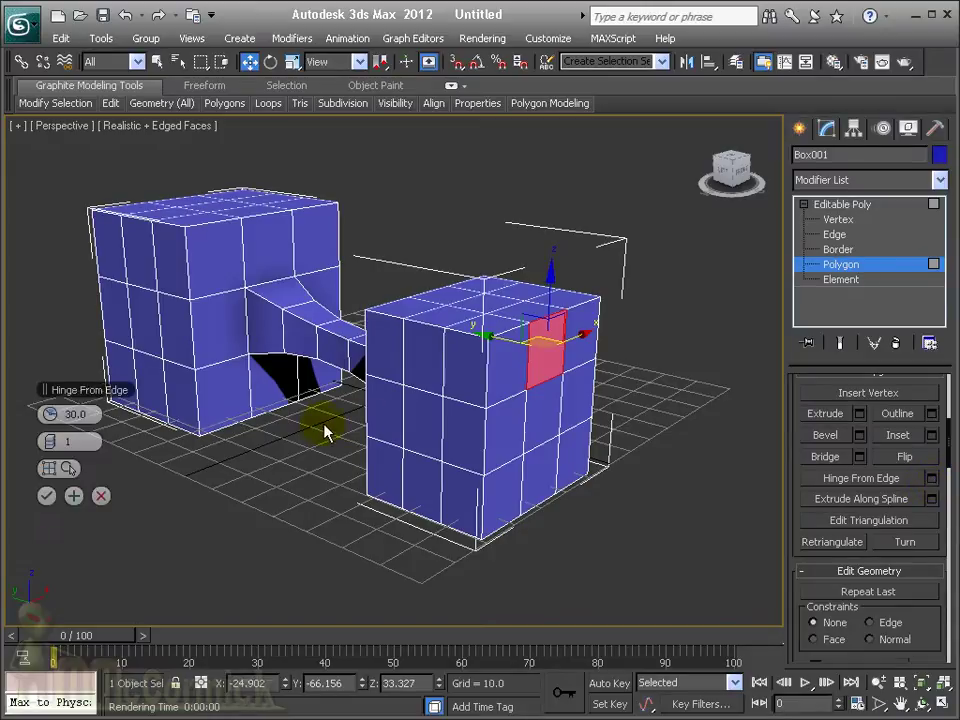
left_click_drag(93, 391, 262, 440)
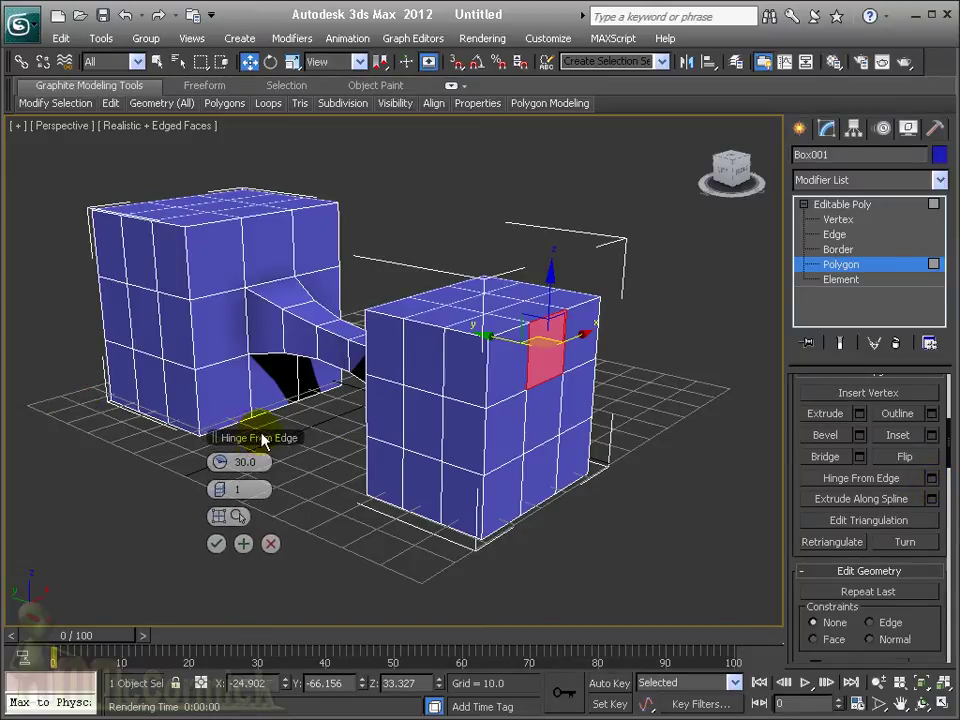
left_click(237, 516)
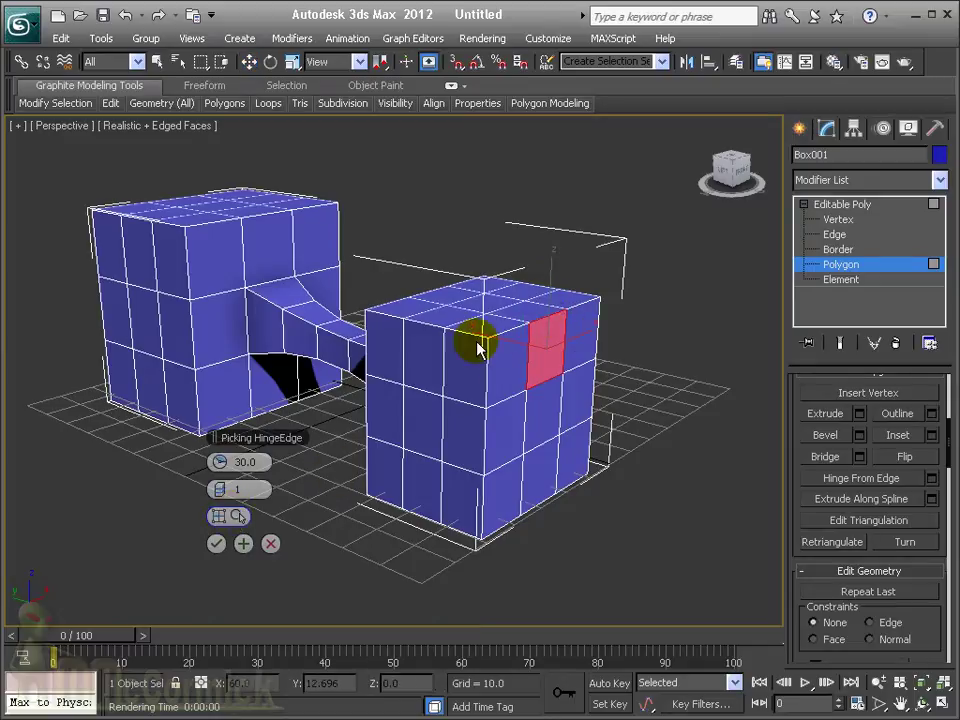
left_click(544, 318)
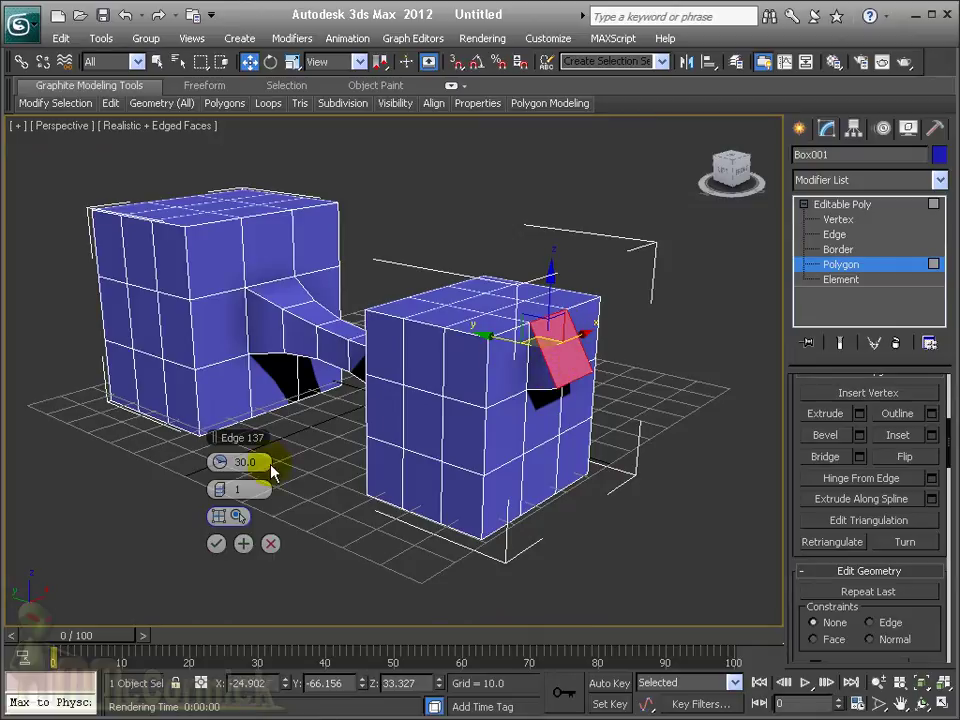
Set the hinge angle to 182 degrees with 5 segments and keep the arch.
mouse_move(218, 464)
left_mouse_down()
mouse_move(321, 447)
mouse_move(243, 463)
mouse_move(223, 489)
mouse_move(240, 462)
mouse_move(450, 401)
mouse_move(525, 396)
mouse_move(426, 405)
mouse_move(470, 405)
left_mouse_up()
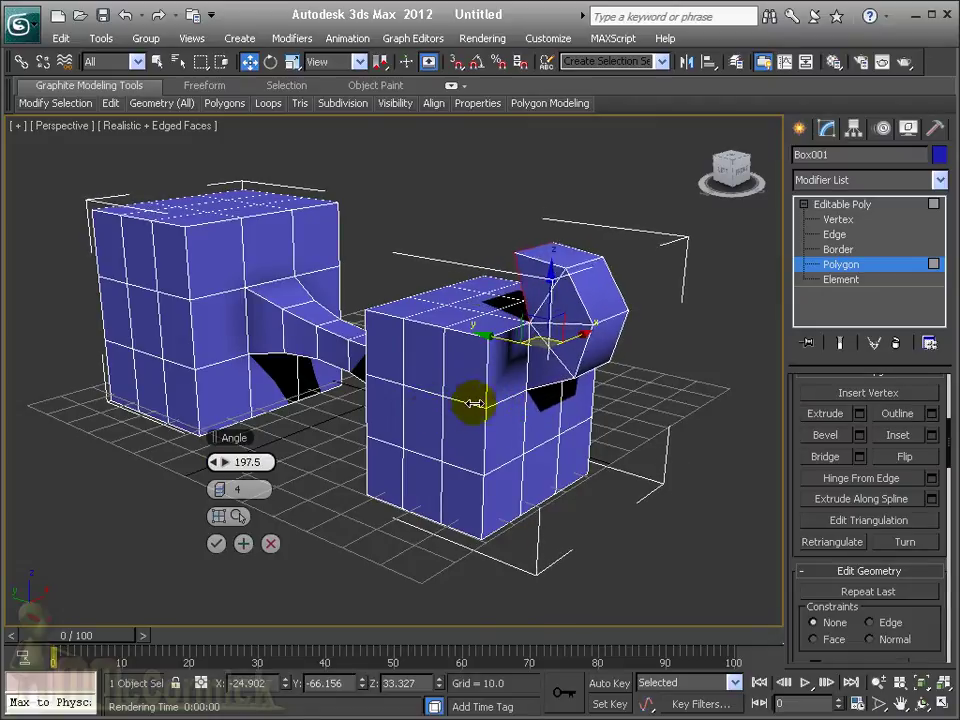
left_click_drag(473, 403, 439, 403)
left_click_drag(226, 497, 229, 488)
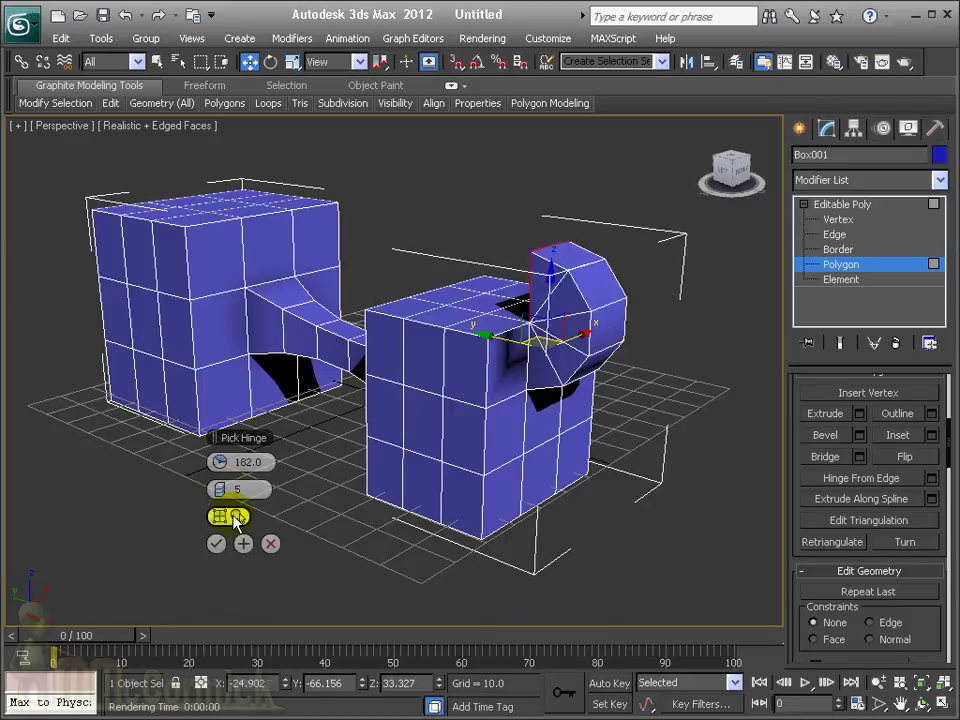
middle_click_drag(384, 469, 517, 430, "alt")
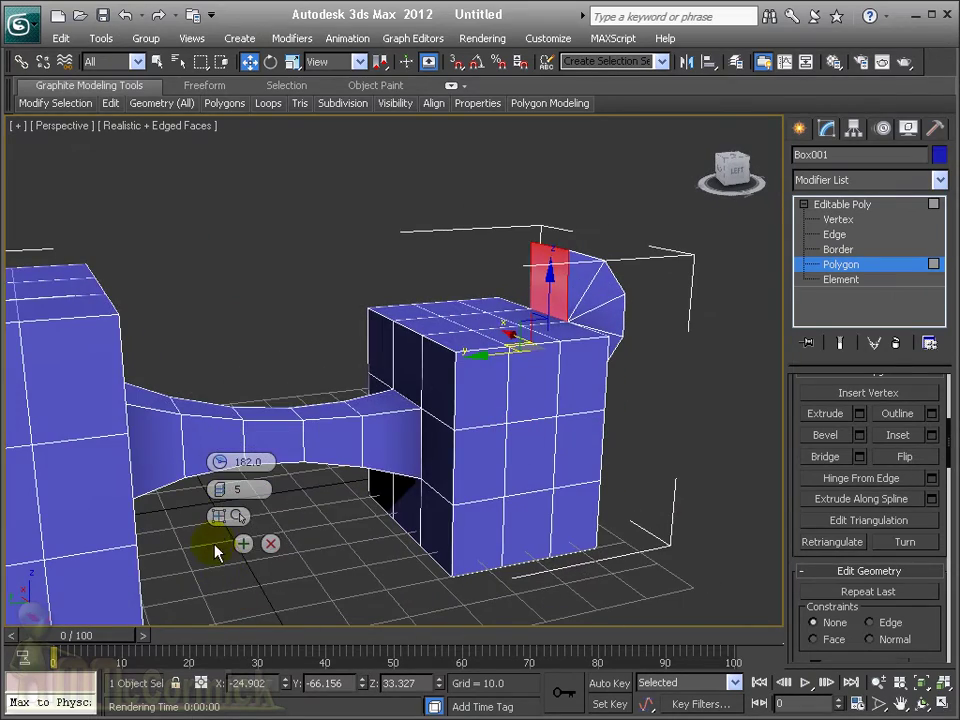
right_click(214, 545)
Hinge a front polygon near the left box's top using the same 182-degree, 5-segment settings.
mouse_move(240, 396)
middle_mouse_down("alt")
mouse_move(330, 390)
mouse_move(311, 403)
mouse_move(334, 420)
mouse_move(266, 403)
middle_mouse_up("alt")
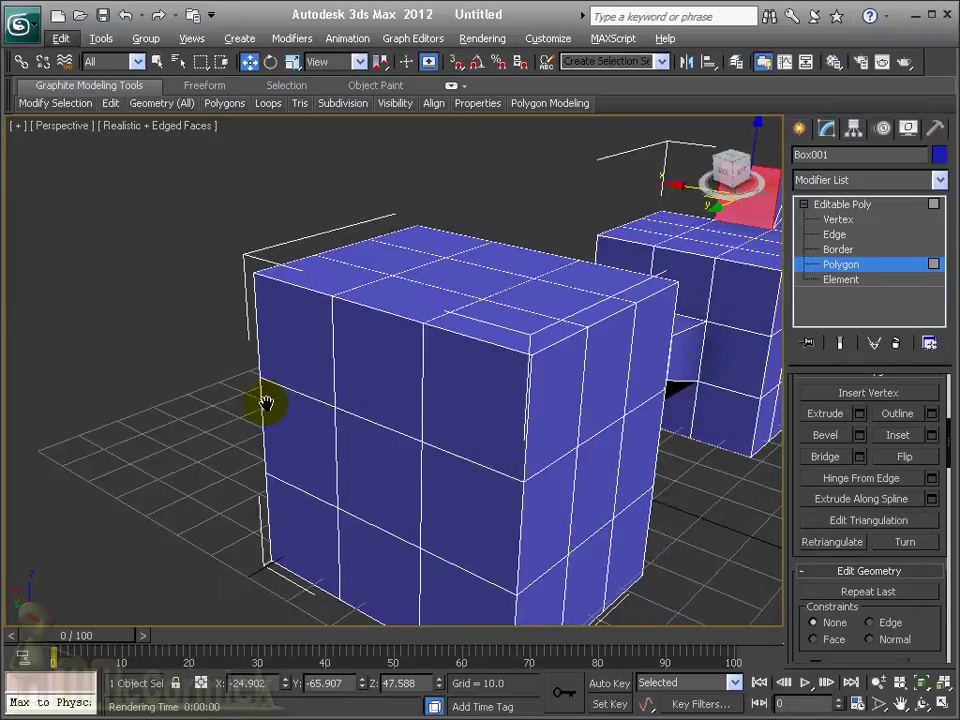
left_click(390, 359)
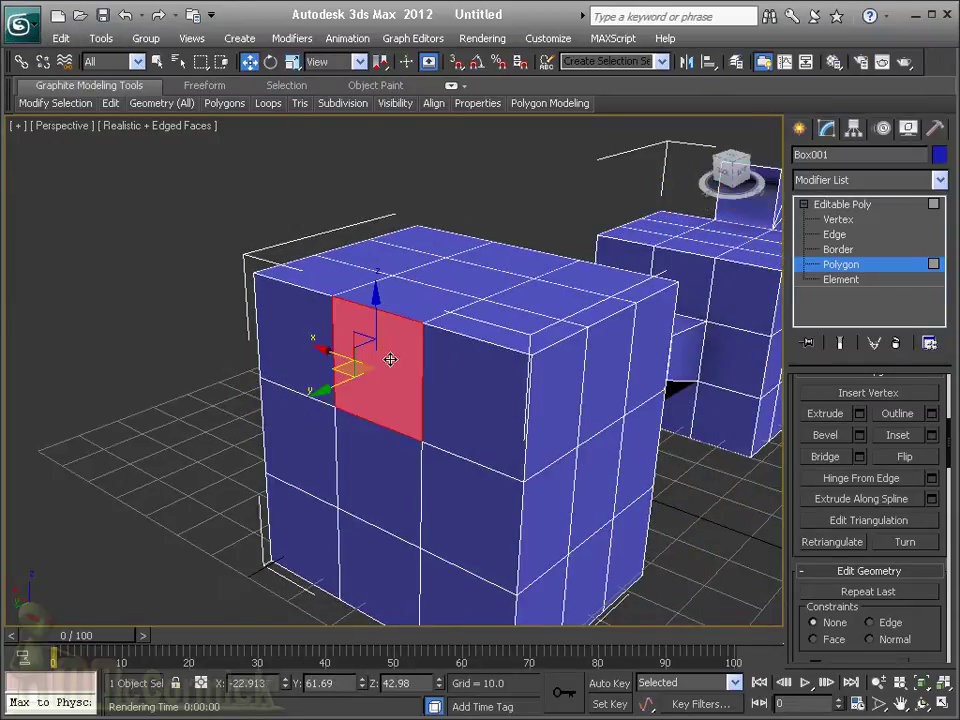
left_click(932, 478)
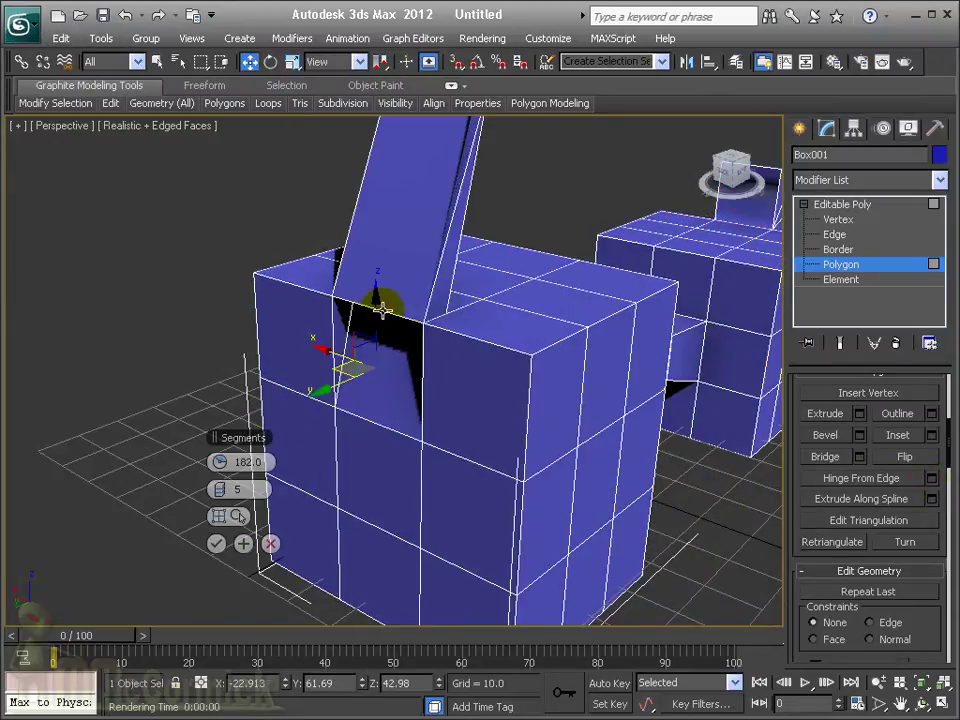
mouse_move(386, 300)
middle_mouse_down("alt")
mouse_move(489, 358)
mouse_move(415, 125)
mouse_move(450, 557)
mouse_move(409, 396)
mouse_move(354, 444)
mouse_move(411, 444)
mouse_move(150, 489)
mouse_move(173, 406)
mouse_move(250, 380)
mouse_move(165, 337)
middle_mouse_up("alt")
scroll(250, 380, "up", 2)
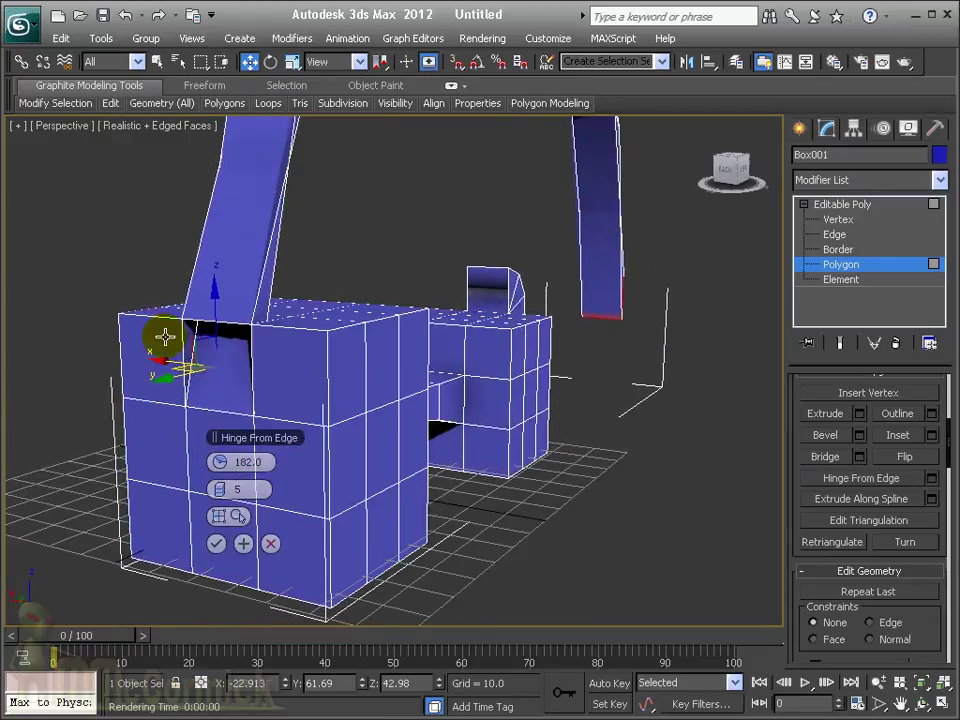
Pick a top edge as the hinge and adjust the hinge angle.
left_click(236, 517)
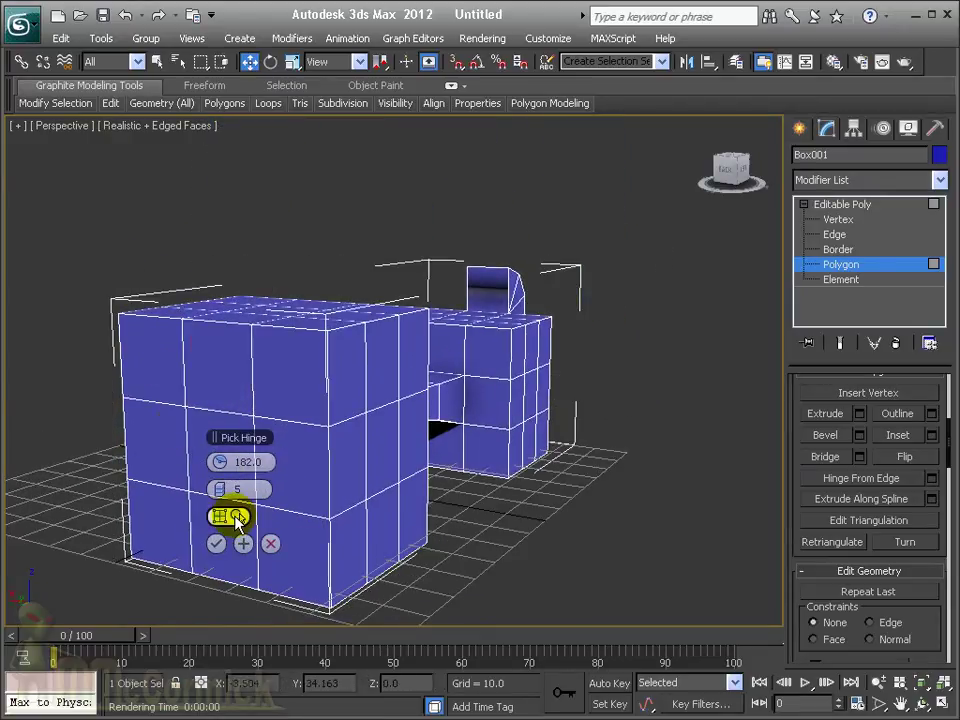
left_click(234, 326)
left_click(234, 322)
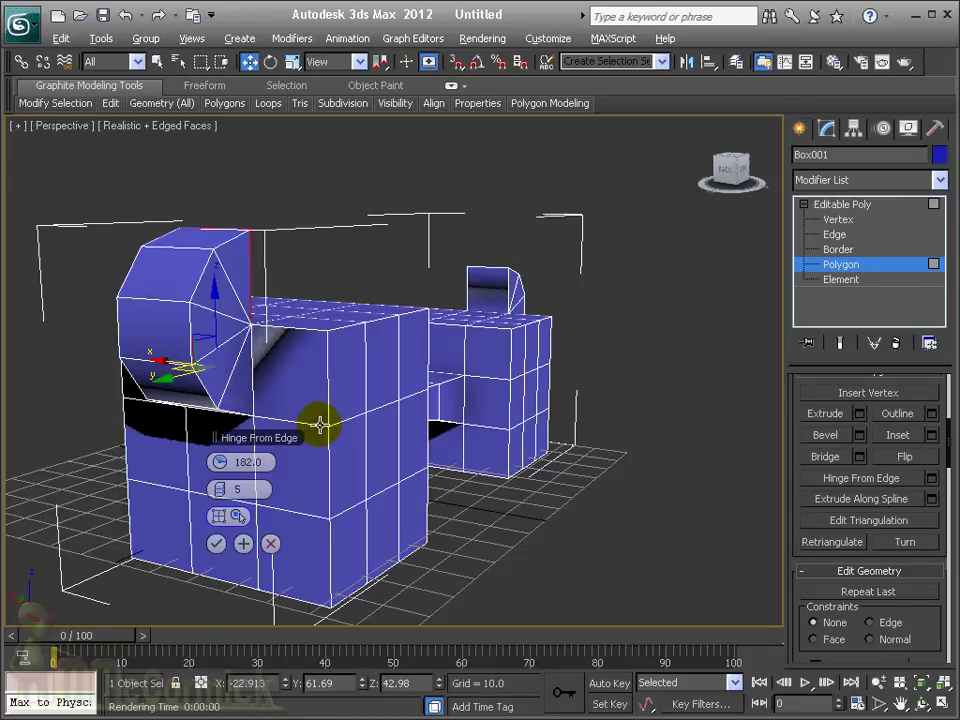
mouse_move(320, 425)
middle_mouse_down("alt")
mouse_move(253, 428)
mouse_move(230, 468)
middle_mouse_up("alt")
mouse_move(220, 462)
left_mouse_down()
mouse_move(73, 474)
mouse_move(80, 482)
left_mouse_up()
mouse_move(229, 468)
left_mouse_down()
mouse_move(161, 461)
mouse_move(370, 452)
mouse_move(215, 455)
mouse_move(258, 460)
left_mouse_up()
middle_click_drag(300, 439, 268, 484, "alt")
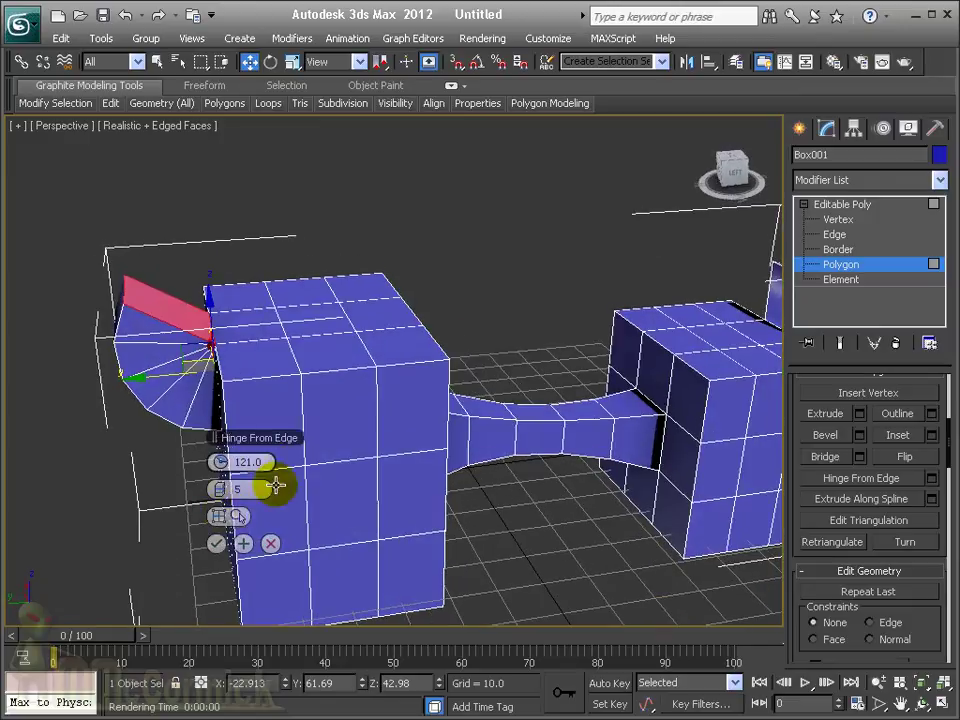
left_click(280, 323)
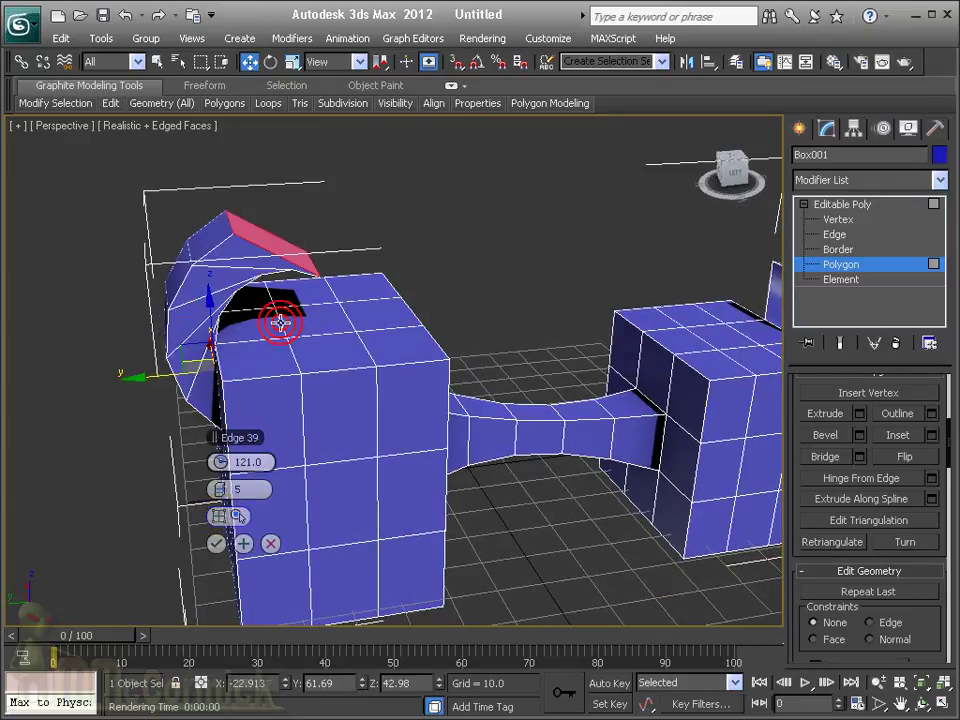
mouse_move(317, 467)
middle_mouse_down("alt")
mouse_move(285, 435)
mouse_move(305, 447)
mouse_move(349, 336)
middle_mouse_up("alt")
Re-pick the hinge edge until the arch rises from the box's top edge.
left_click(240, 514)
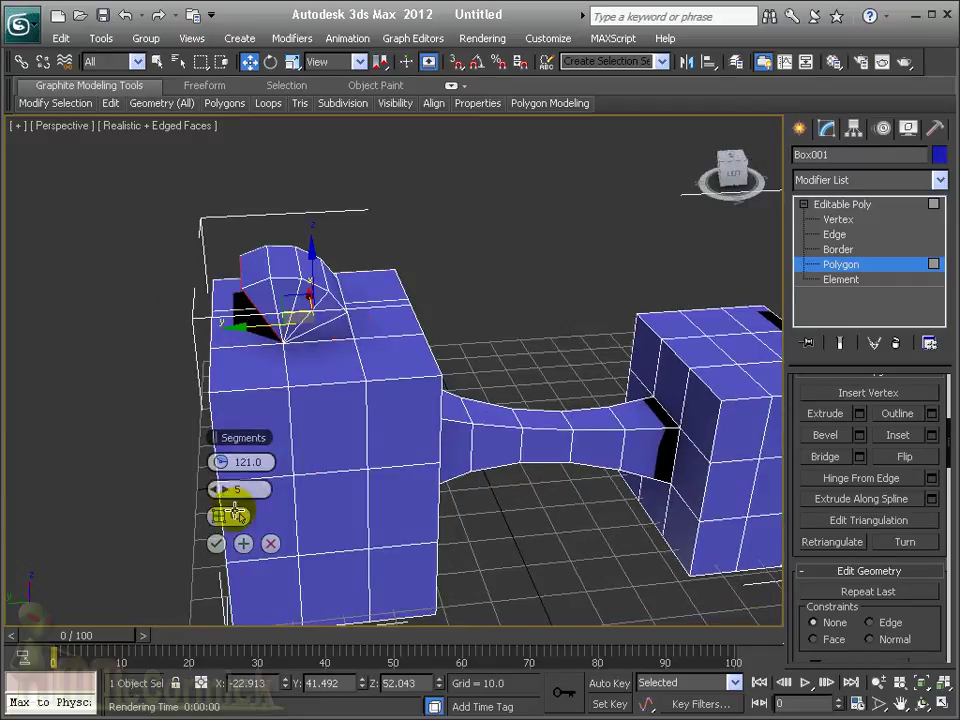
mouse_move(369, 422)
middle_mouse_down("alt")
mouse_move(321, 422)
mouse_move(403, 340)
middle_mouse_up("alt")
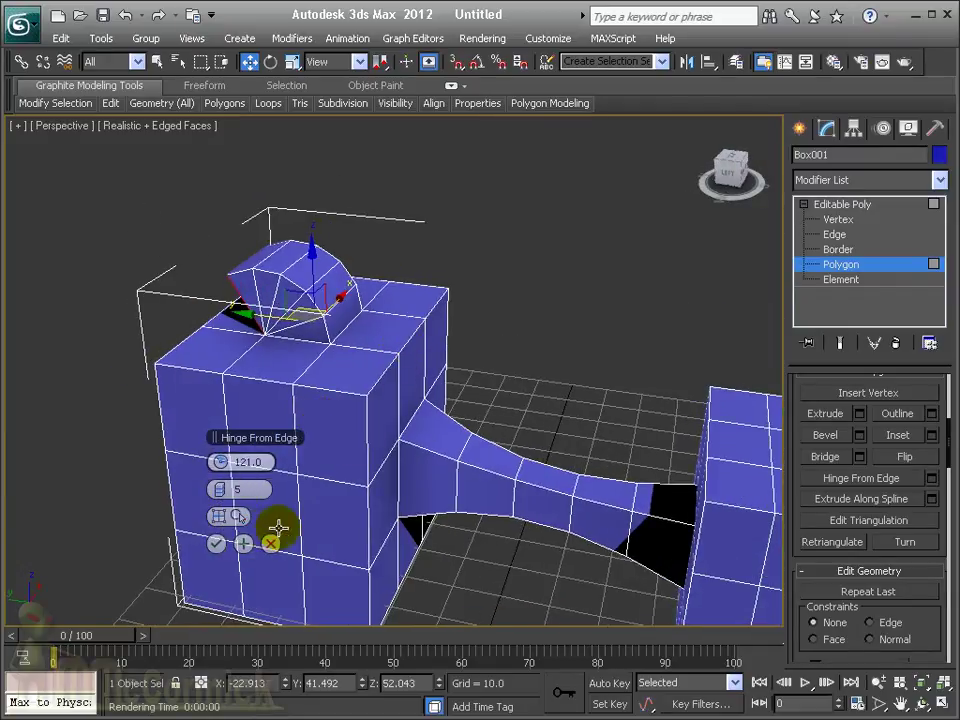
left_click(238, 514)
left_click(408, 342)
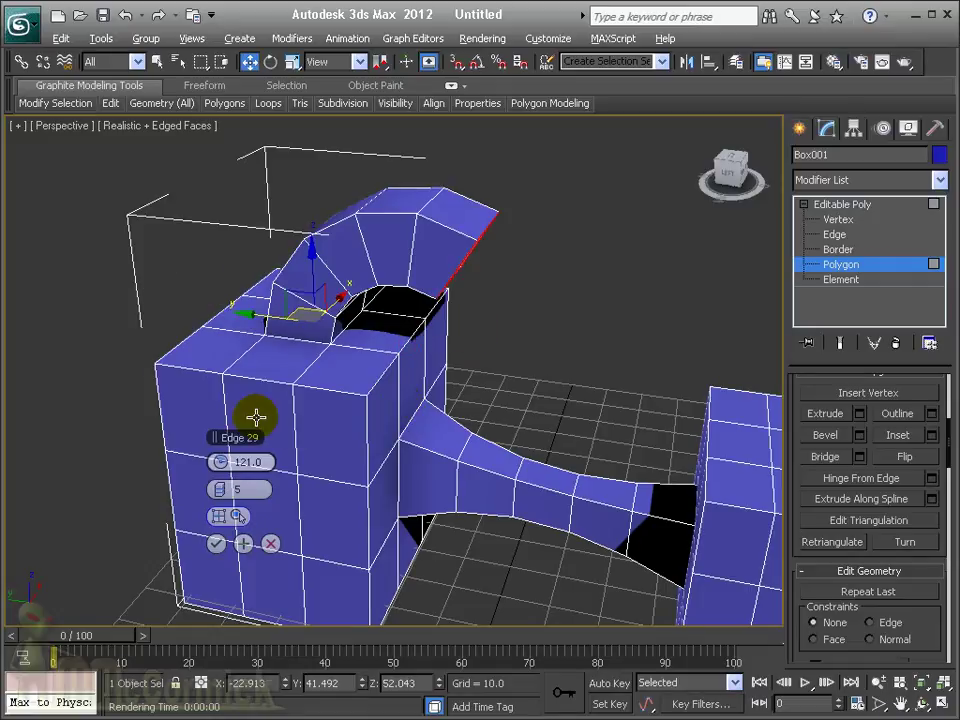
mouse_move(253, 414)
middle_mouse_down("alt")
mouse_move(349, 396)
mouse_move(272, 497)
middle_mouse_up("alt")
left_click(243, 392)
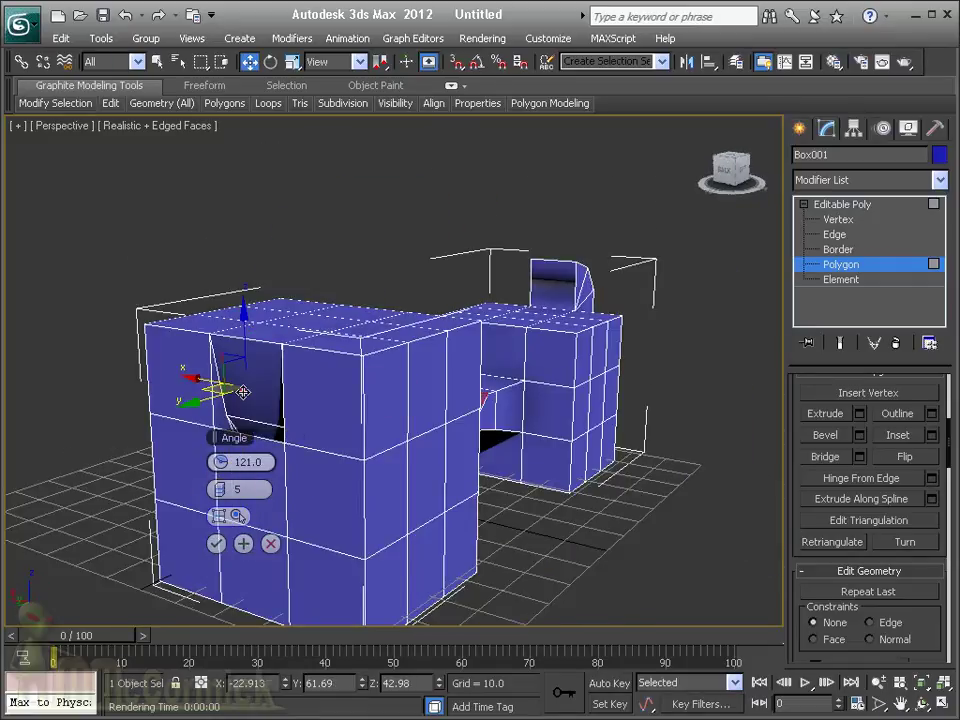
left_click(284, 340)
mouse_move(416, 343)
middle_mouse_down("alt")
mouse_move(353, 364)
mouse_move(343, 332)
mouse_move(424, 391)
mouse_move(400, 380)
middle_mouse_up("alt")
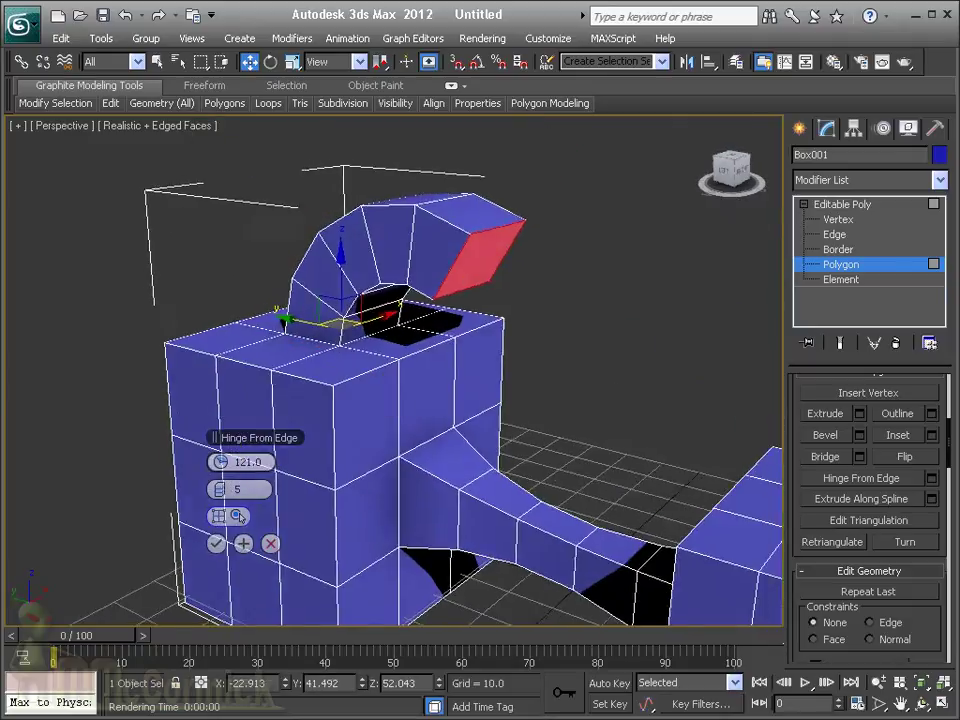
scroll(400, 380, "down", 3)
Apply the 121-degree, five-segment arch and clear the polygon selection.
left_click(217, 545)
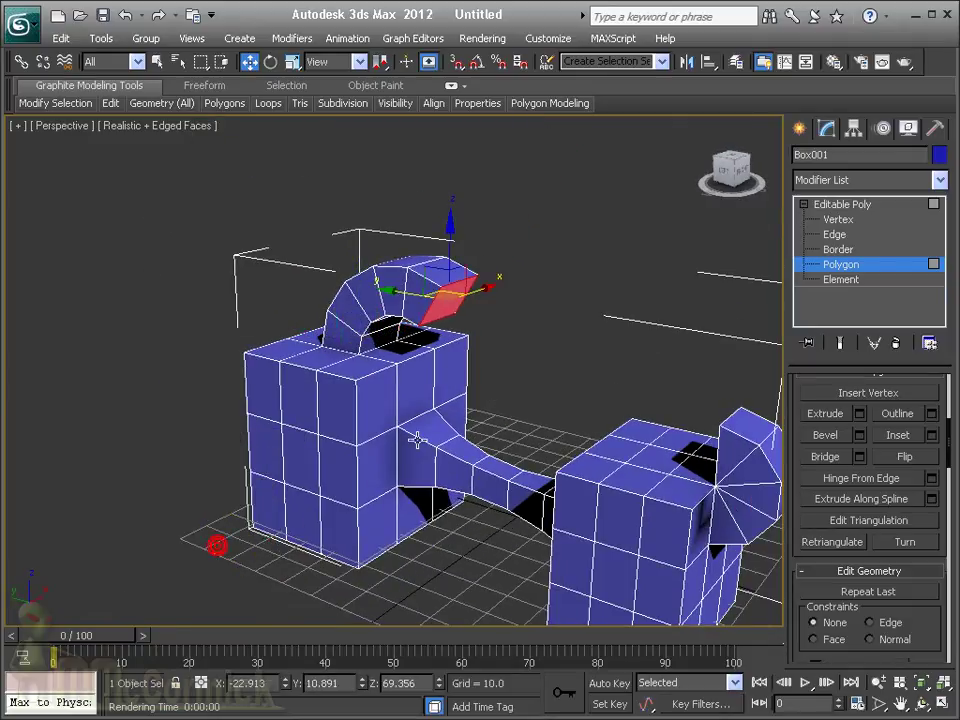
scroll(220, 552, "down", 3)
middle_click_drag(220, 552, 380, 530, "alt")
middle_click_drag(553, 500, 541, 459)
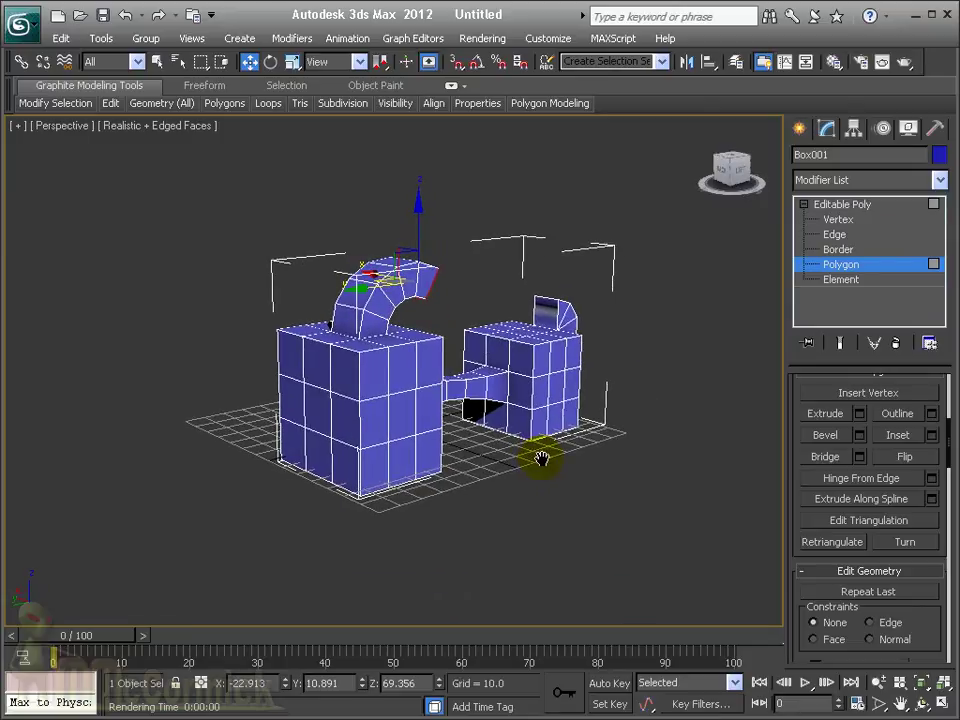
left_click(520, 518)
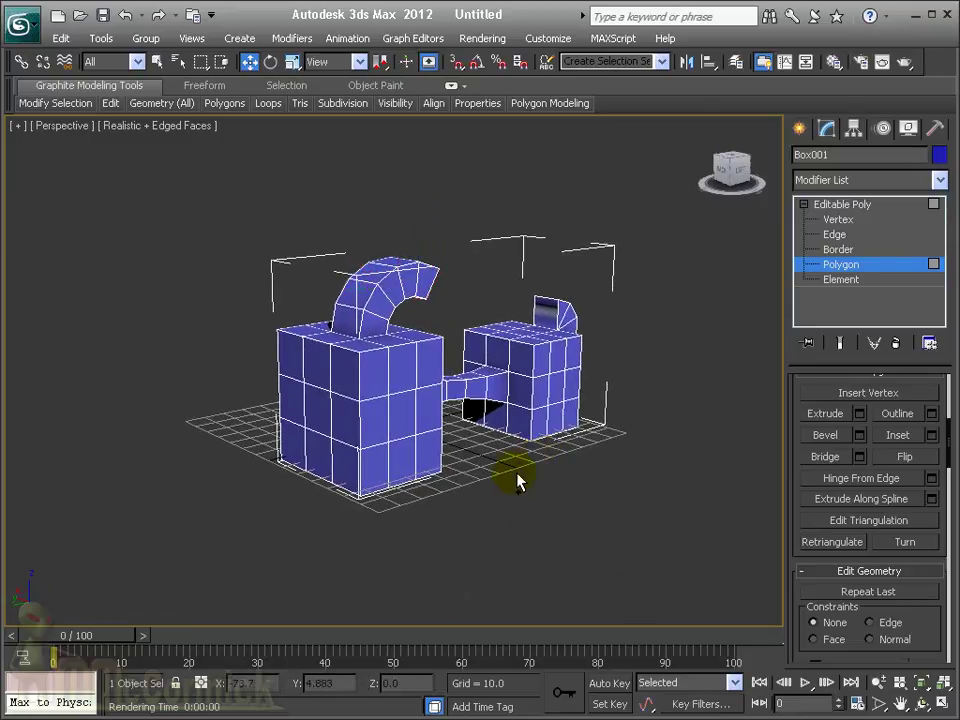
scroll(517, 482, "up", 3)
scroll(476, 444, "up", 1)
middle_click_drag(476, 444, 506, 441, "alt")
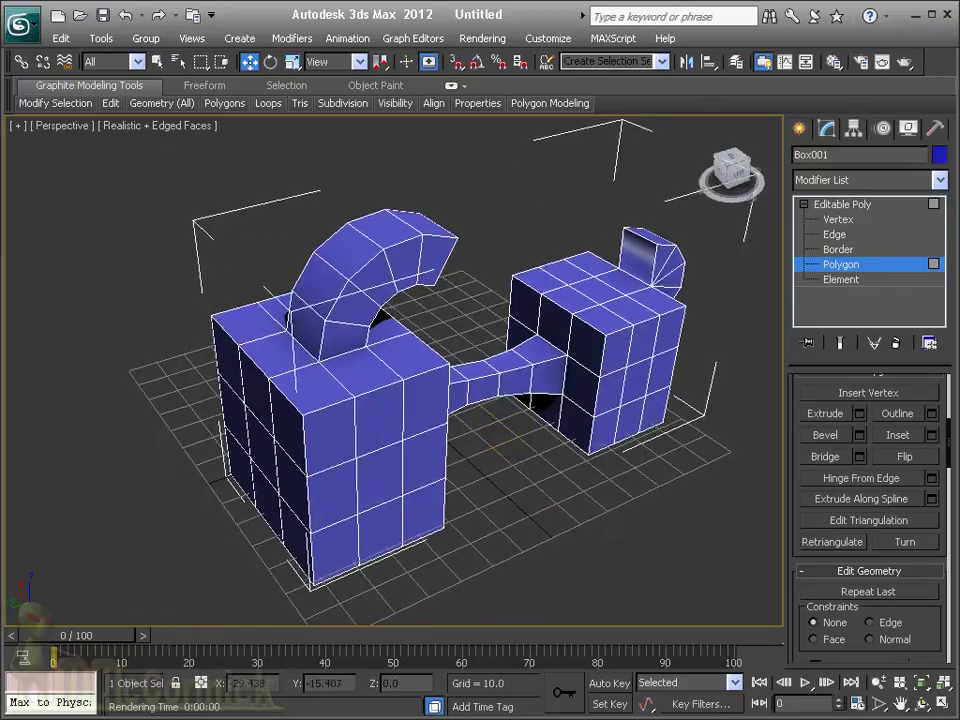
scroll(430, 400, "down", 2)
Draw a curved Bezier Line spline, Line001, on the grid in front of the boxes.
left_click(800, 129)
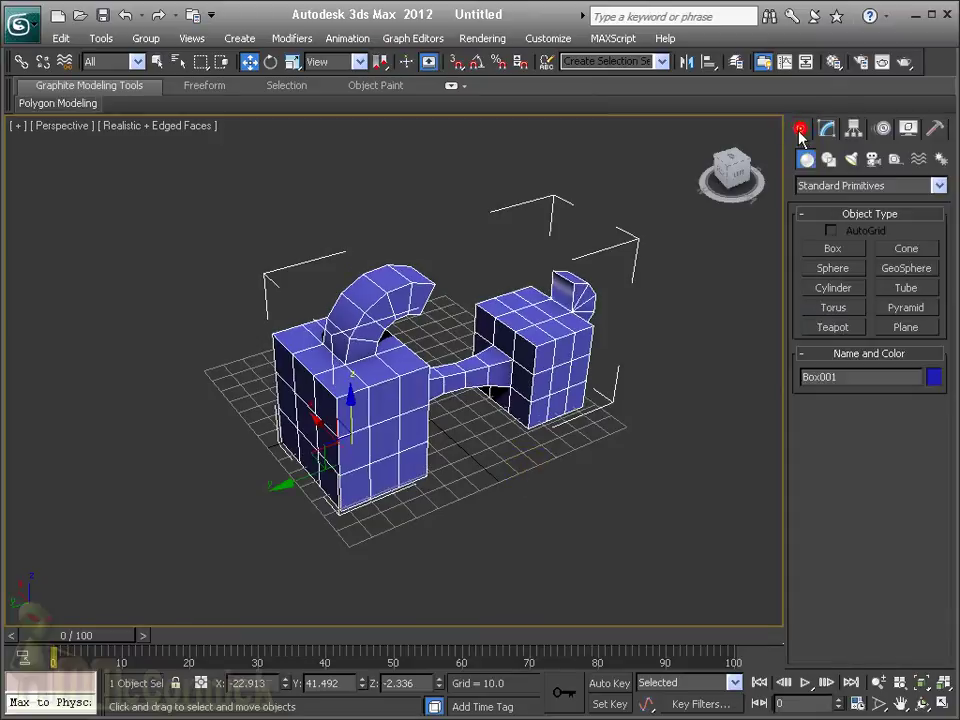
left_click(829, 160)
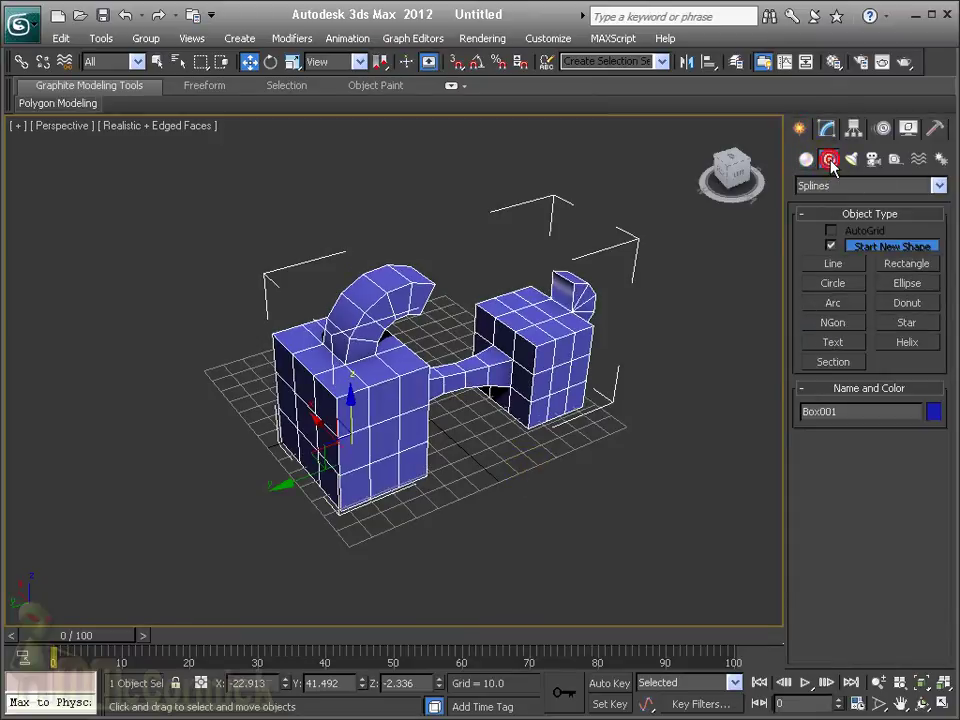
left_click(845, 270)
left_click_drag(264, 494, 210, 523)
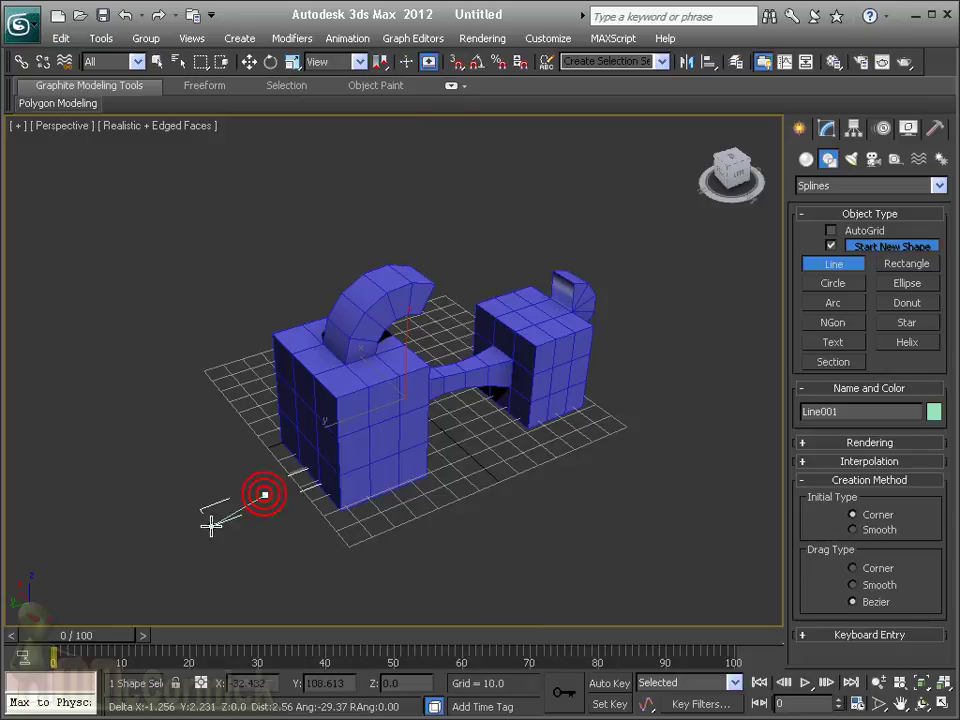
right_click(129, 574)
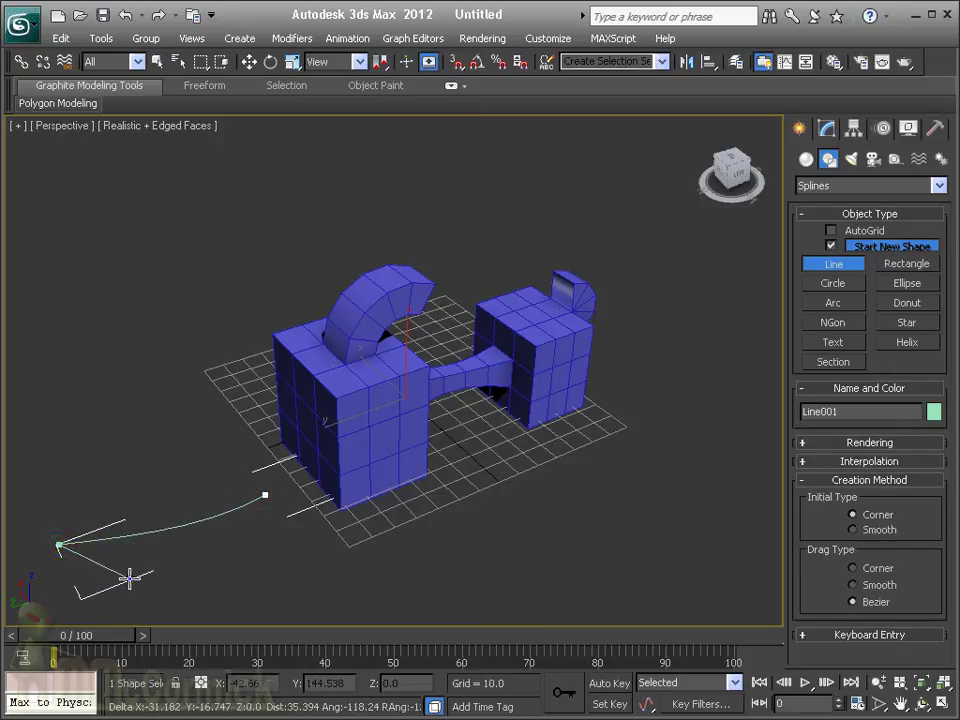
mouse_move(176, 561)
middle_mouse_down("alt")
mouse_move(277, 500)
mouse_move(297, 393)
middle_mouse_up("alt")
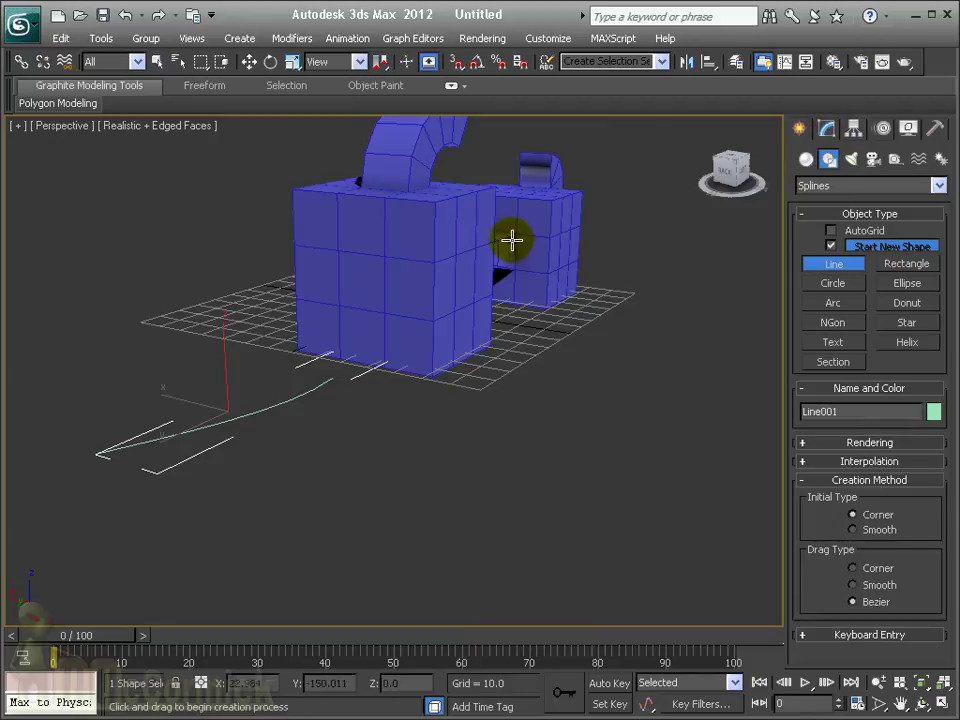
left_click(827, 130)
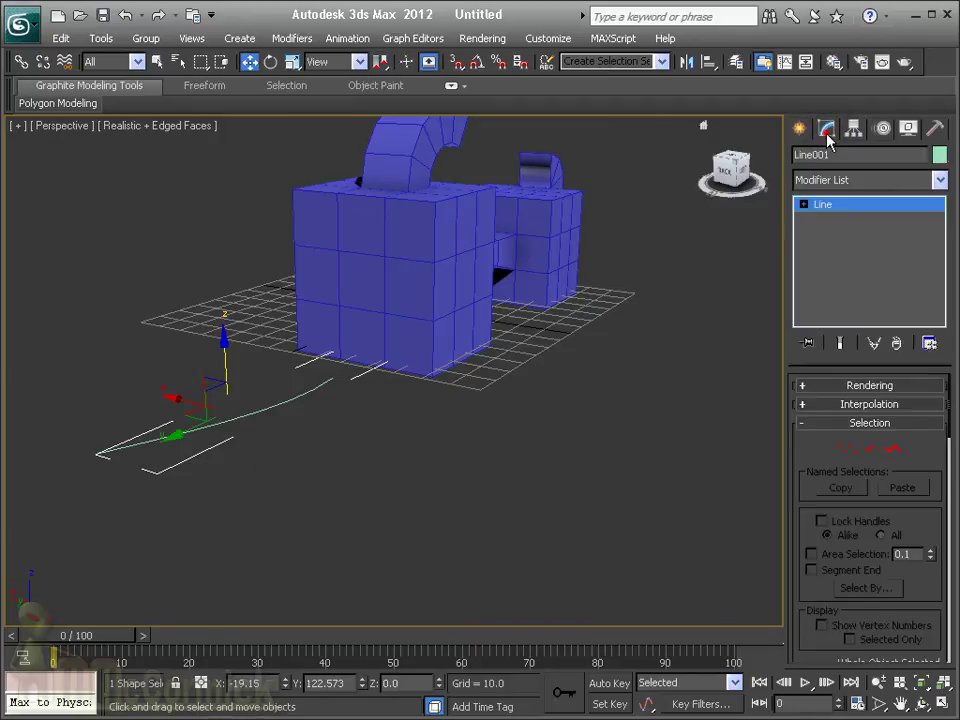
Select a polygon on the front face of the near box in Polygon mode.
left_click(391, 249)
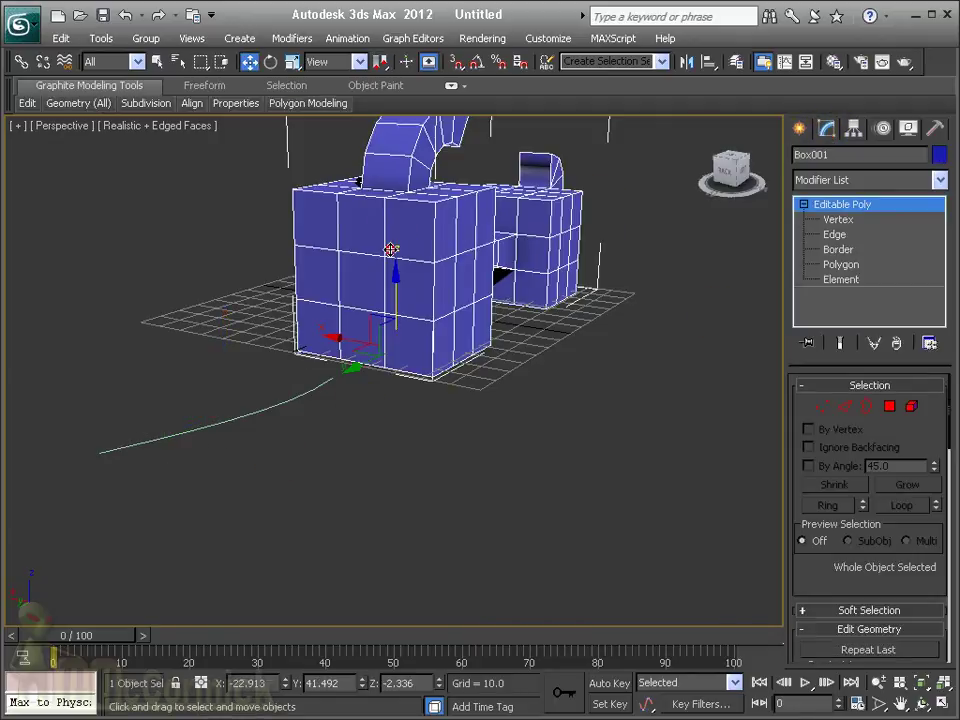
left_click(889, 407)
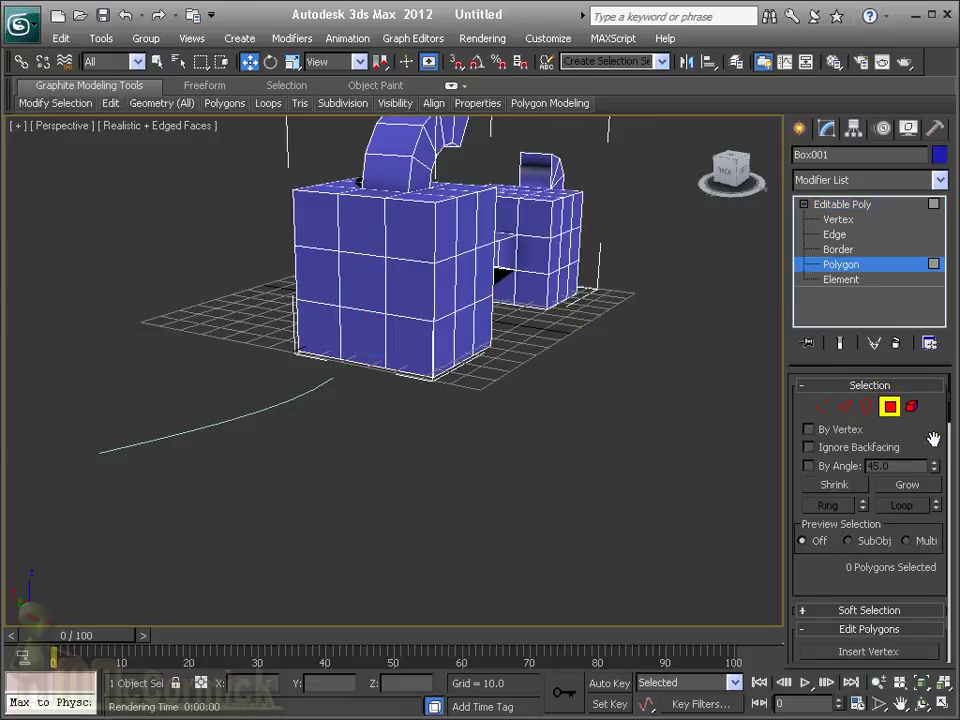
left_click_drag(932, 439, 936, 343)
left_click_drag(870, 437, 872, 284)
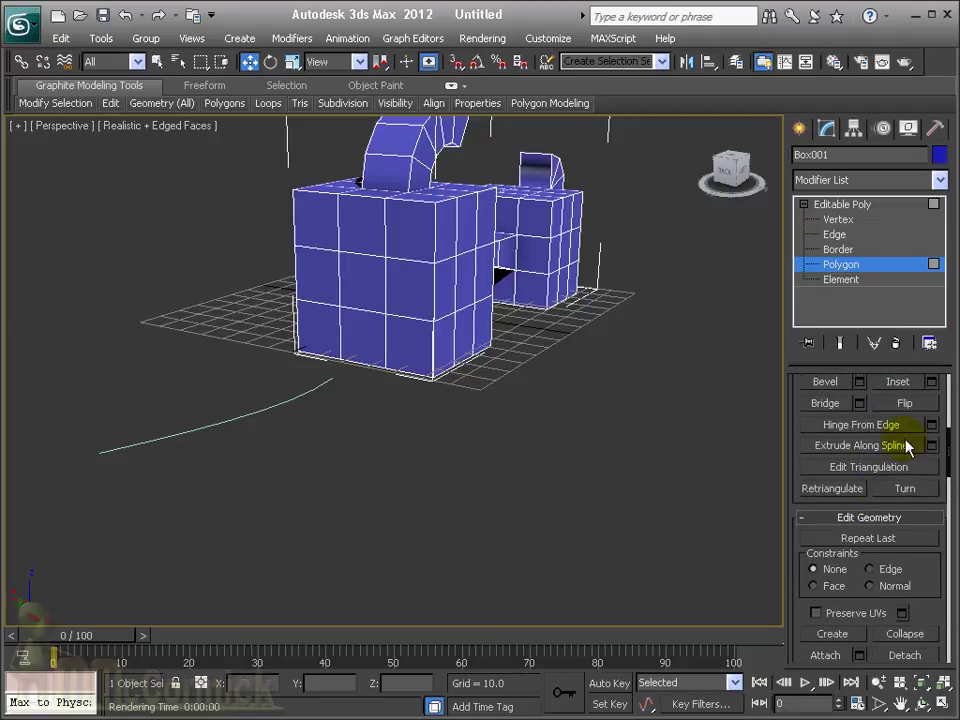
left_click(370, 284)
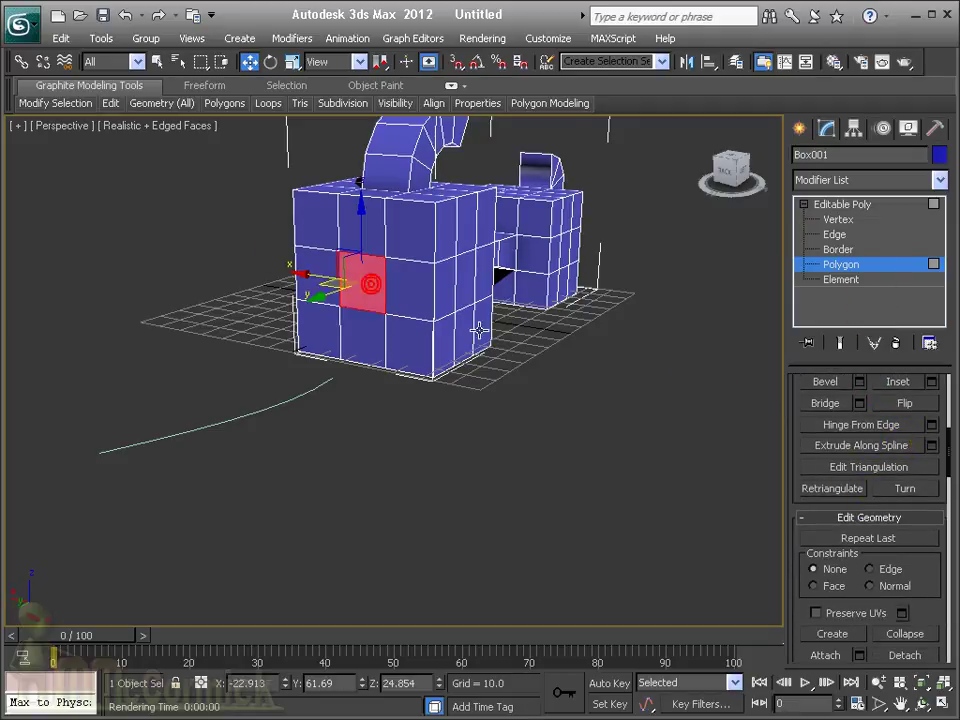
Trial-extrude the polygon along the curved spline and drag the Twist spinner.
left_click(933, 446)
left_click_drag(214, 439, 428, 431)
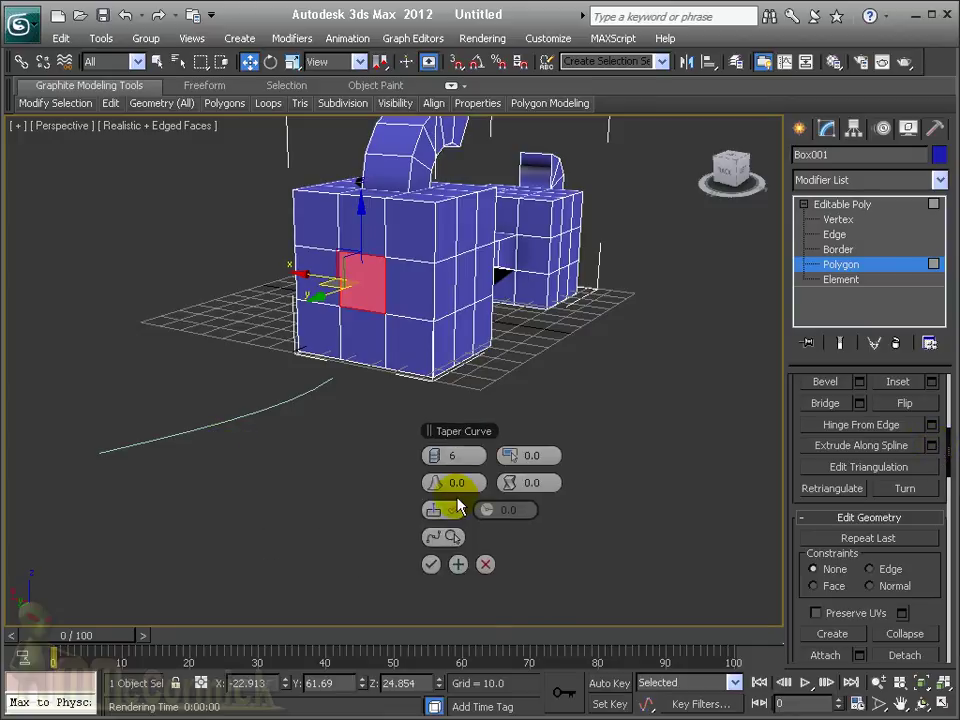
left_click(452, 540)
left_click(449, 538)
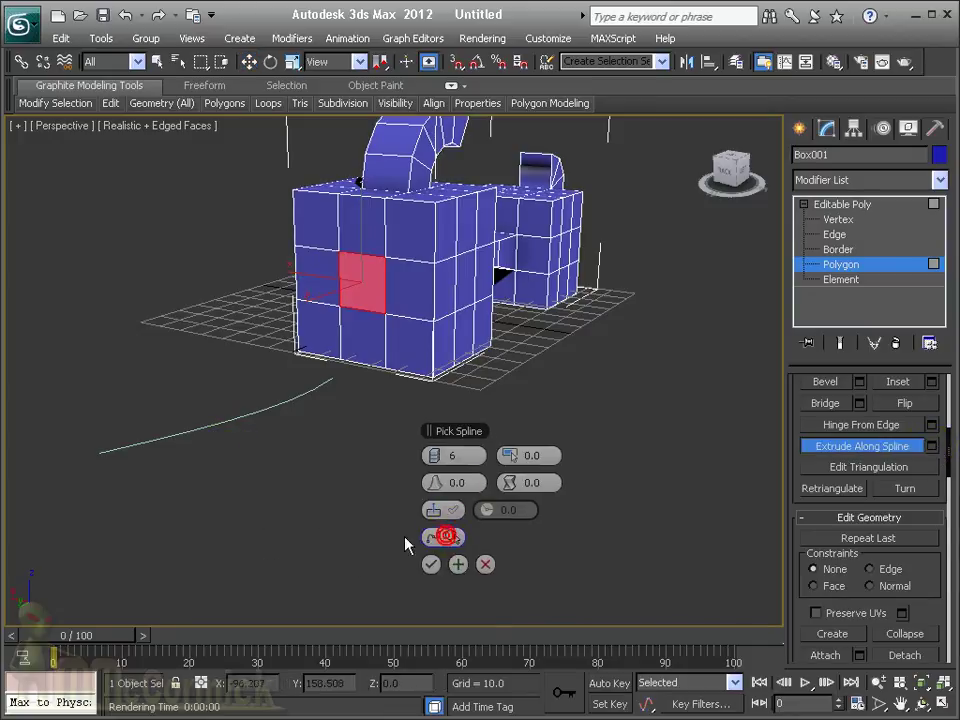
left_click(221, 426)
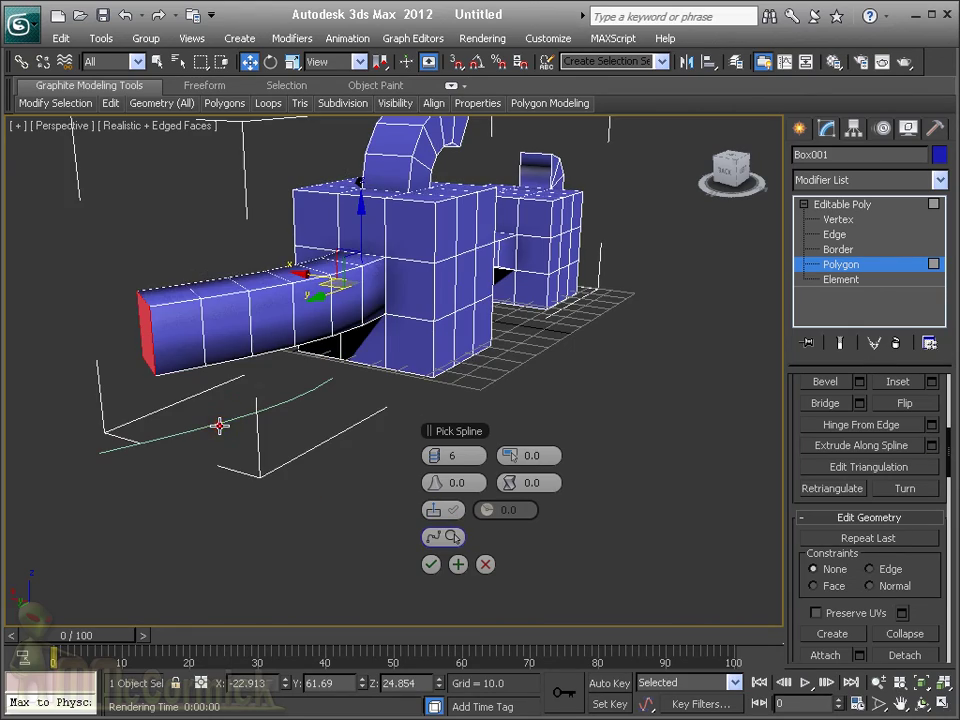
mouse_move(309, 440)
middle_mouse_down("alt")
mouse_move(375, 422)
mouse_move(461, 429)
mouse_move(450, 422)
mouse_move(333, 447)
mouse_move(289, 435)
mouse_move(437, 458)
middle_mouse_up("alt")
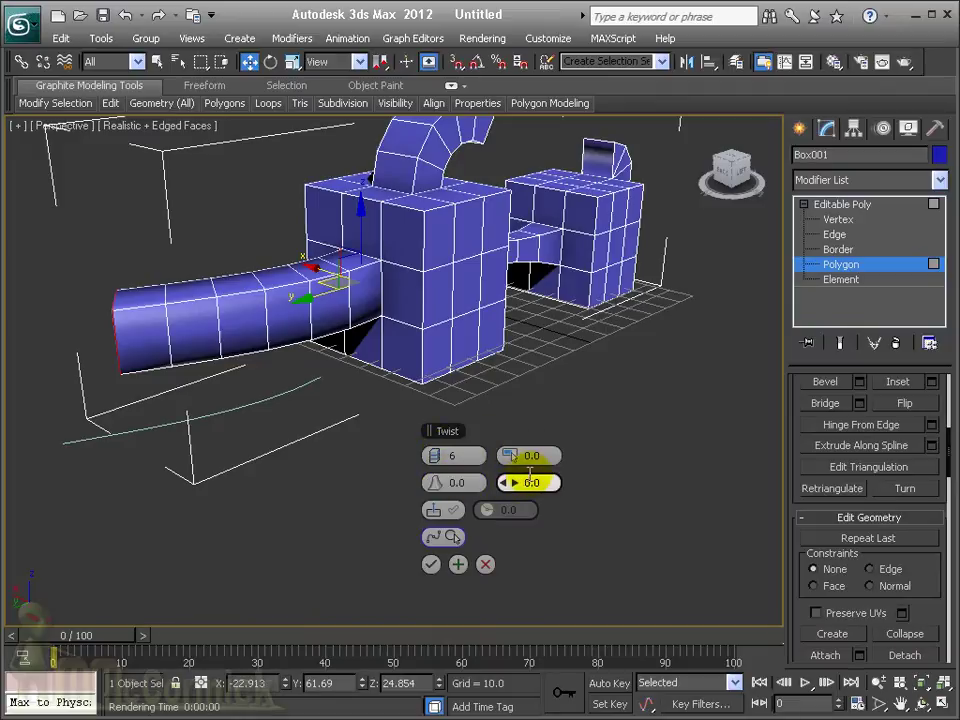
left_click_drag(515, 485, 512, 481)
left_click(512, 482)
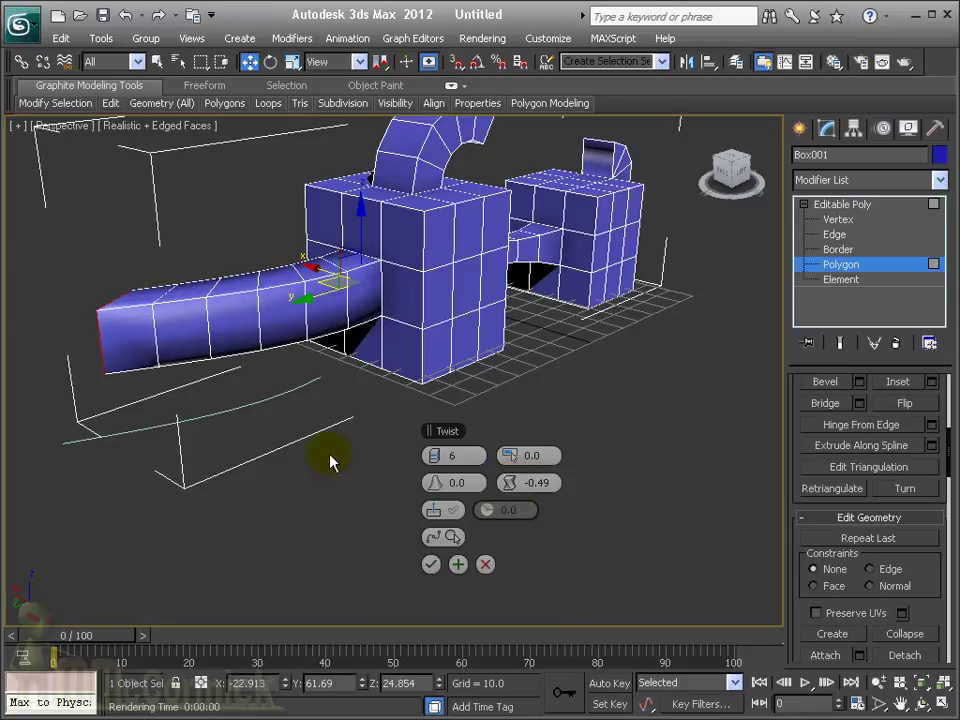
Cancel the trial extrusion and select the guide curve Line001.
left_click(431, 566)
key("ctrl+z")
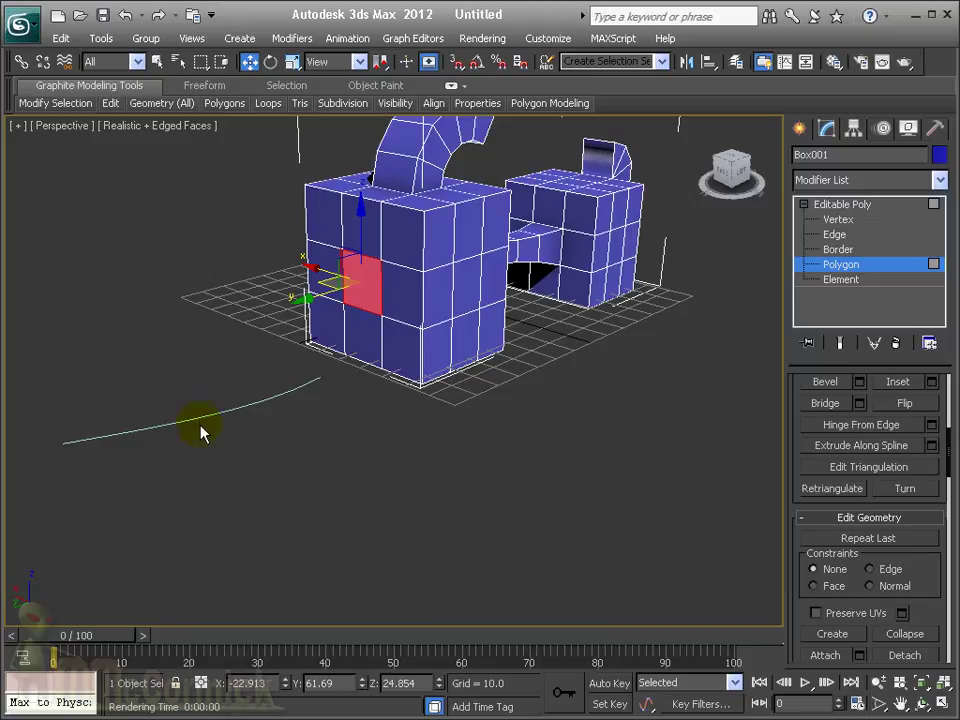
left_click(857, 266)
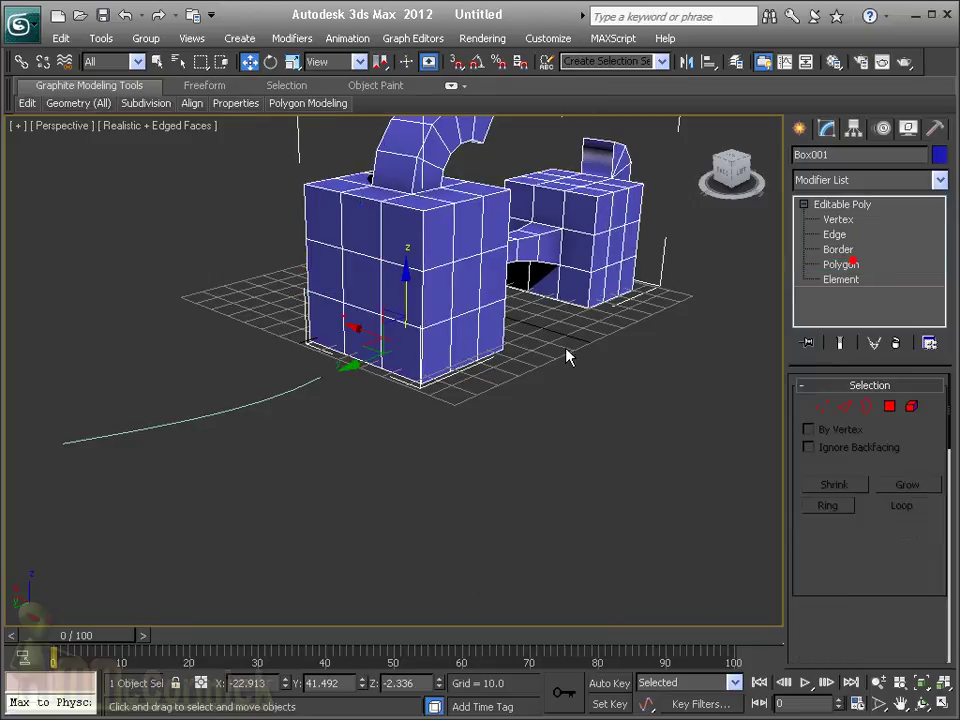
left_click(184, 420)
middle_click_drag(255, 497, 300, 480, "alt")
middle_click_drag(610, 490, 645, 490, "alt")
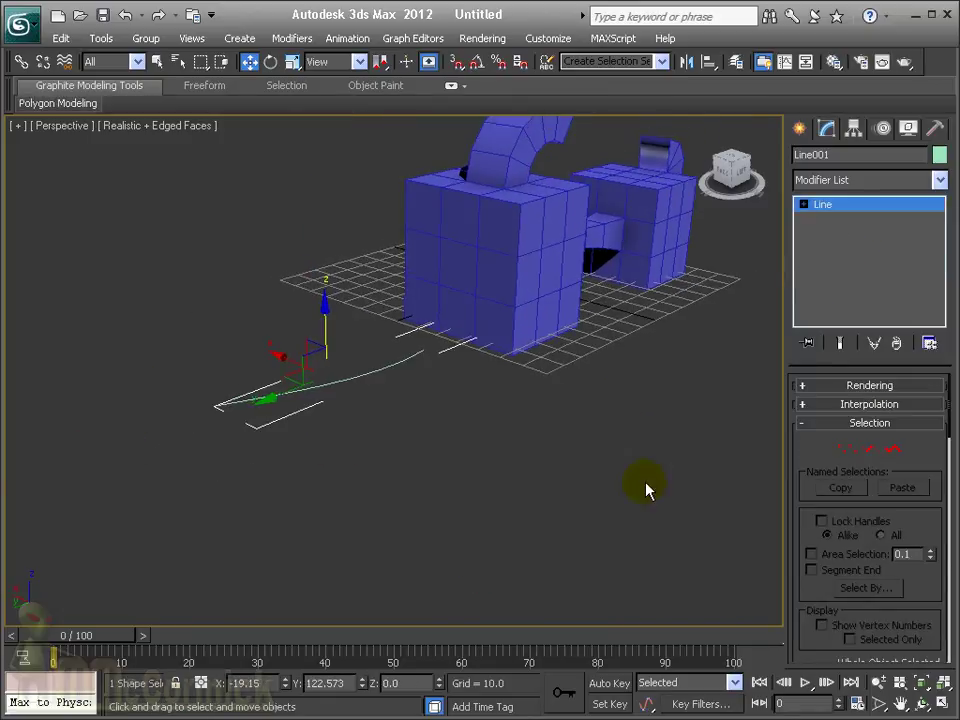
Move the spline's end and top vertices to deepen the arc outward.
left_click(849, 448)
left_click_drag(256, 438, 259, 458)
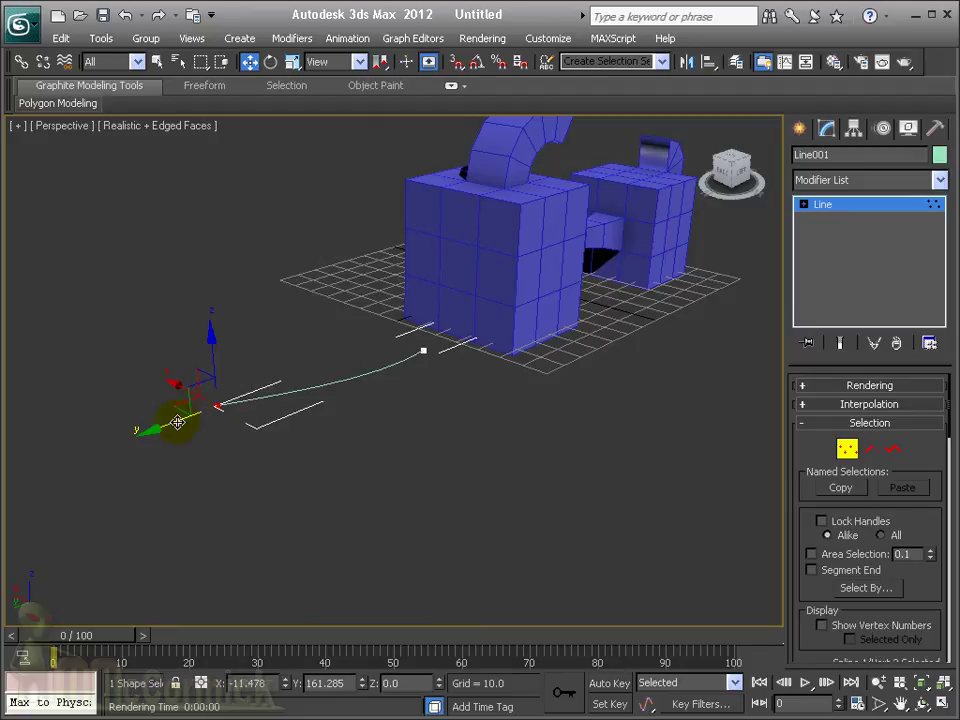
mouse_move(176, 407)
left_mouse_down()
mouse_move(77, 351)
mouse_move(135, 450)
mouse_move(398, 507)
mouse_move(482, 497)
mouse_move(421, 487)
left_mouse_up()
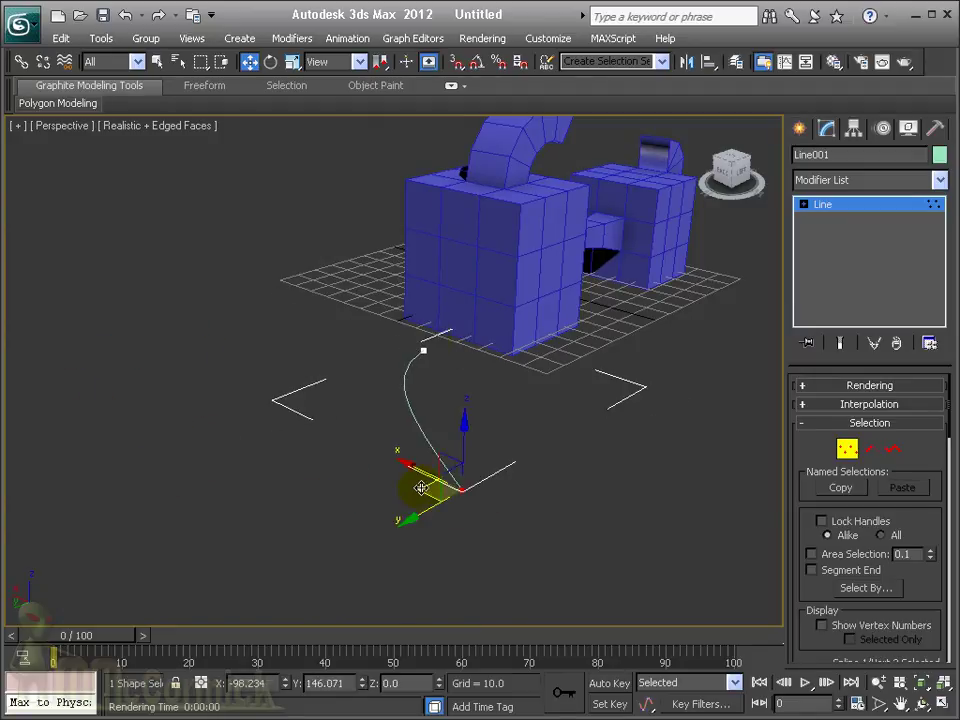
left_click(424, 346)
left_click_drag(380, 377, 321, 396)
left_click(335, 487)
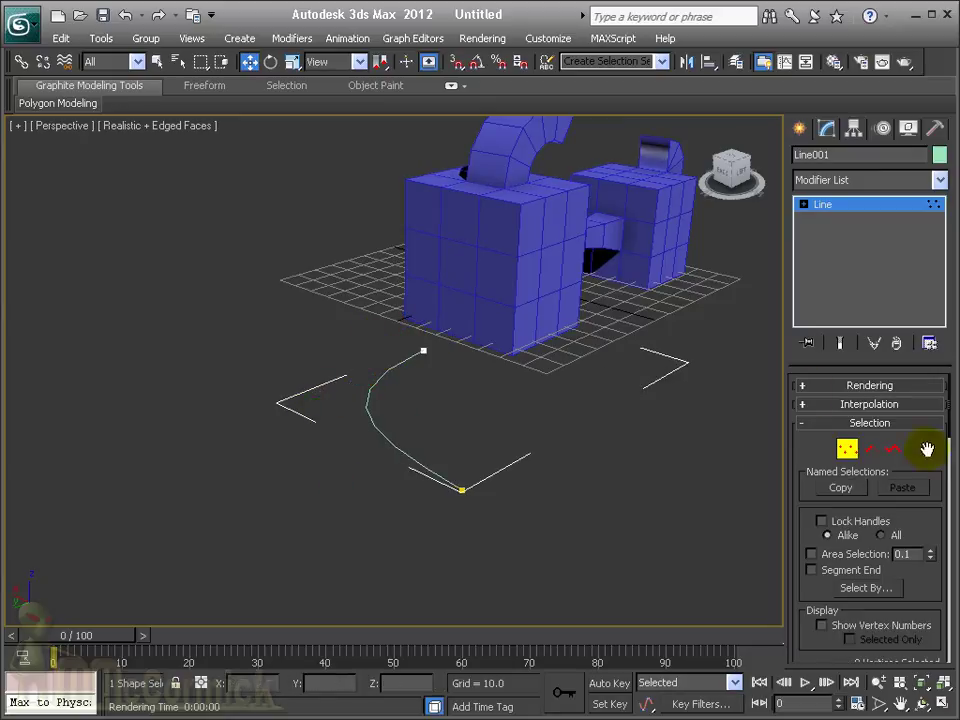
left_click(847, 449)
Extrude the near box's side polygon along the reshaped curve with Extrude Along Spline.
left_click(470, 275)
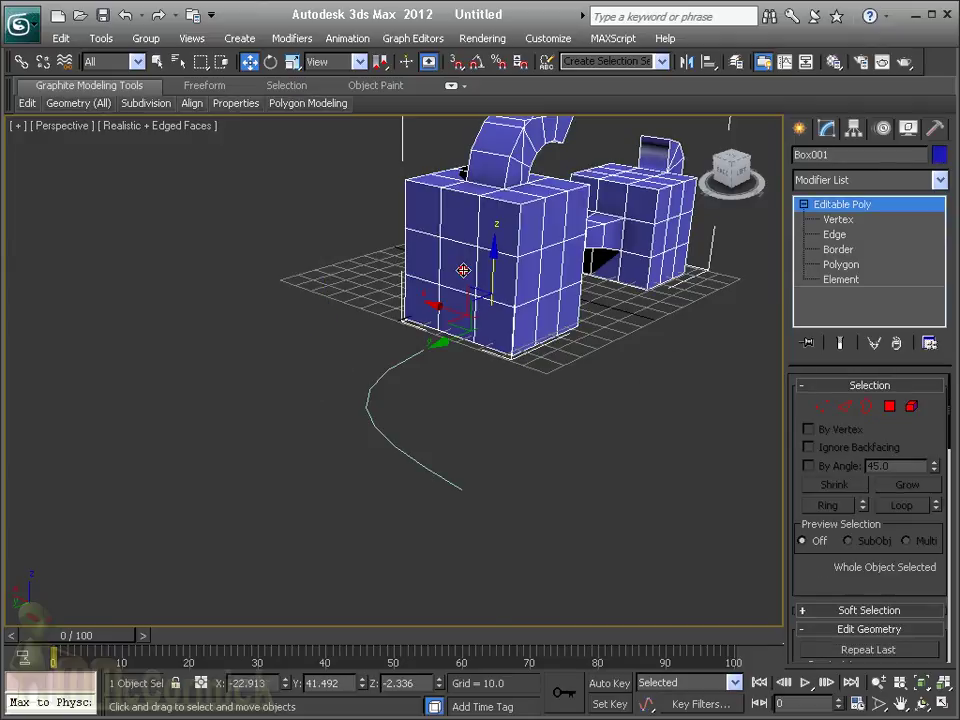
left_click(889, 407)
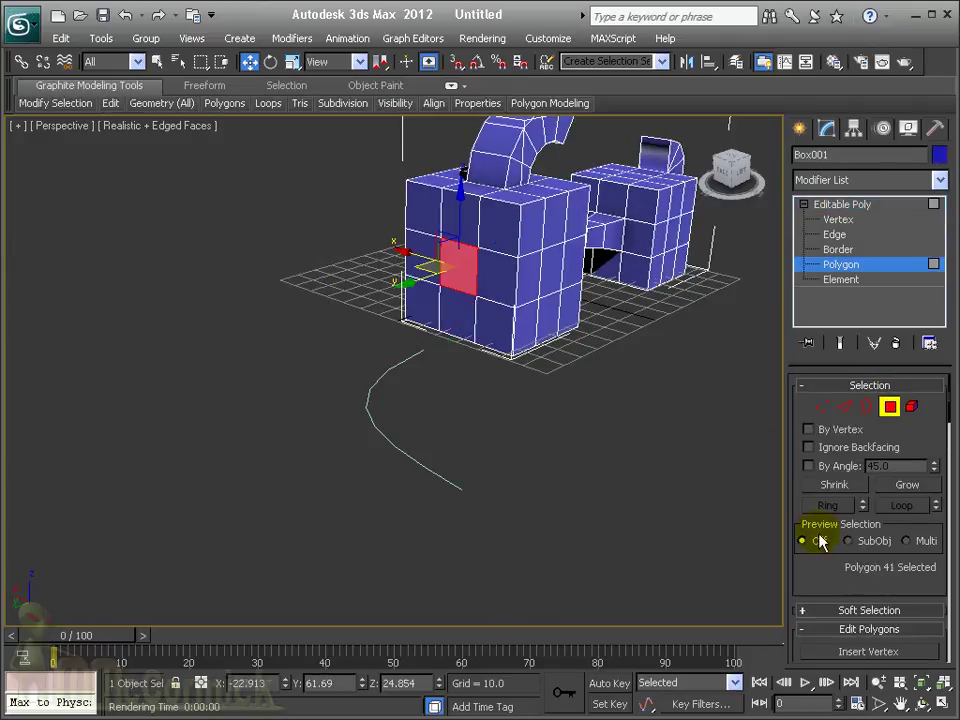
left_click_drag(815, 544, 820, 335)
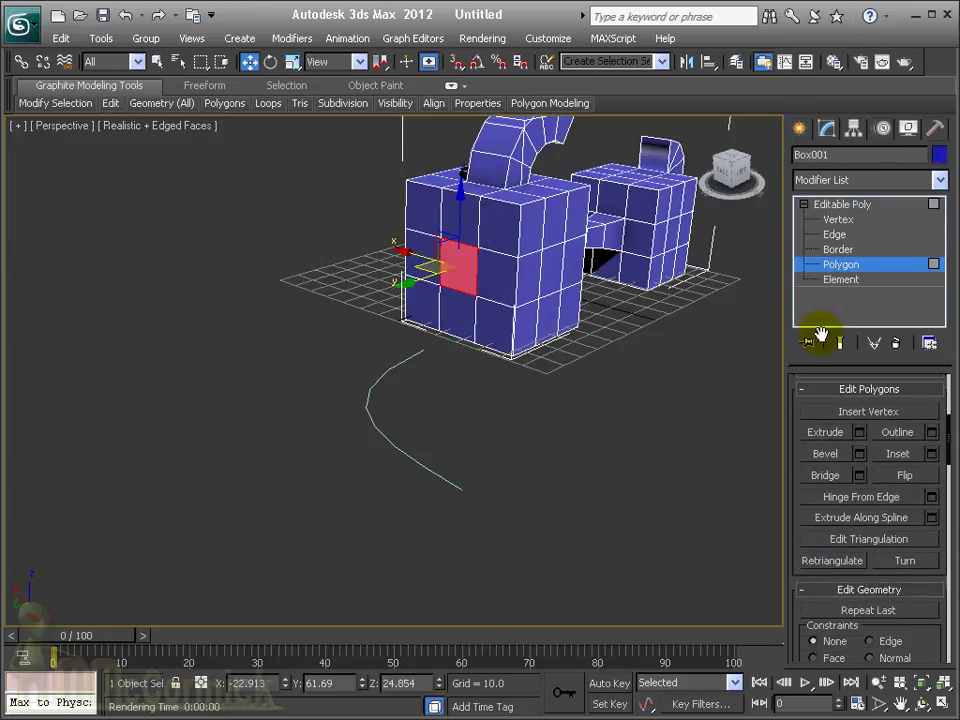
left_click(933, 518)
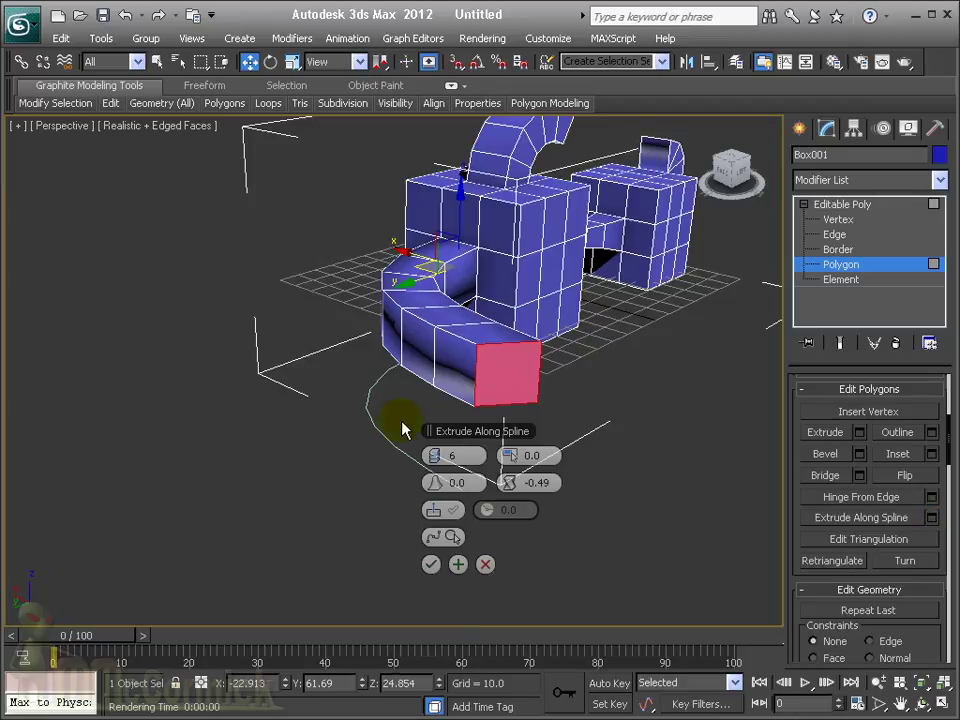
mouse_move(620, 418)
middle_mouse_down("alt")
mouse_move(557, 407)
mouse_move(534, 441)
middle_mouse_up("alt")
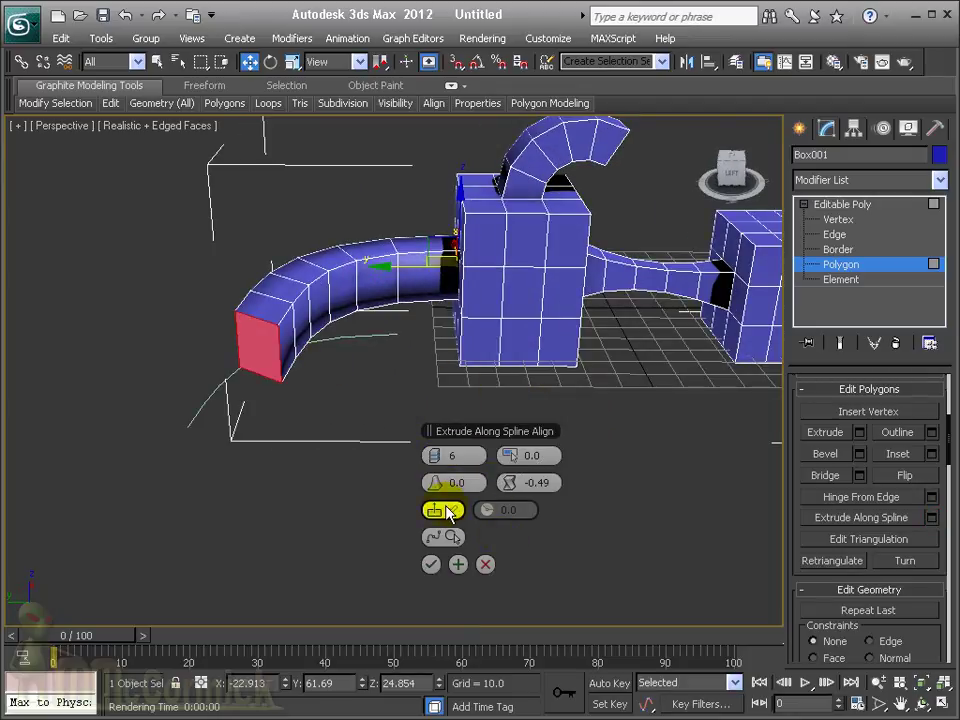
Disable Align, then adjust the tube's Rotation, Taper Curve and Twist.
left_click(453, 512)
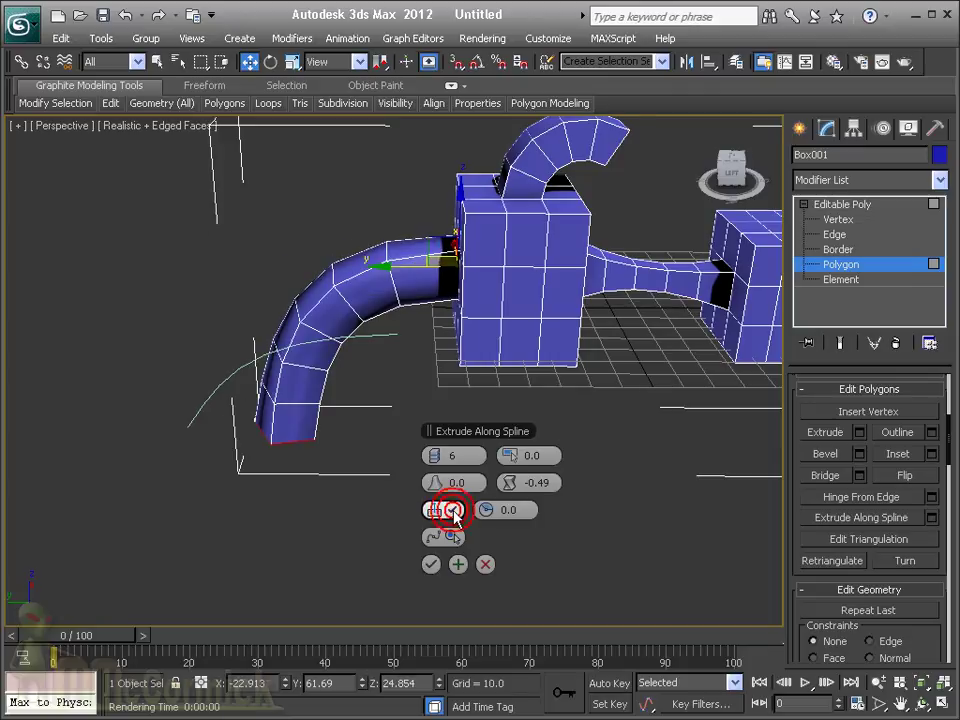
left_click(453, 512)
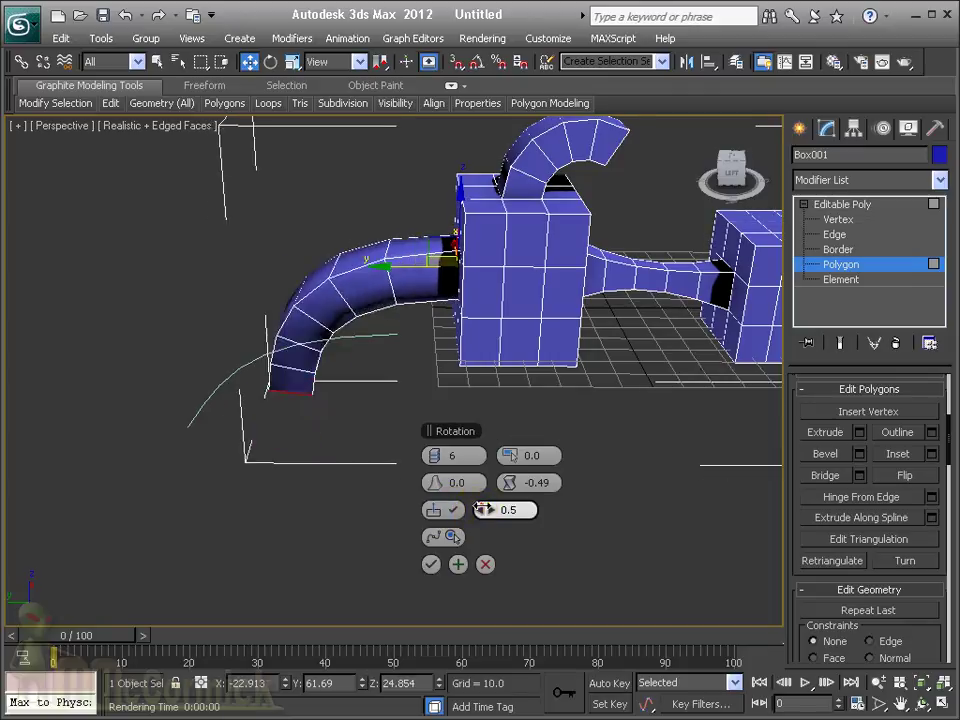
mouse_move(485, 510)
left_mouse_down()
mouse_move(476, 508)
mouse_move(489, 497)
mouse_move(488, 508)
left_mouse_up()
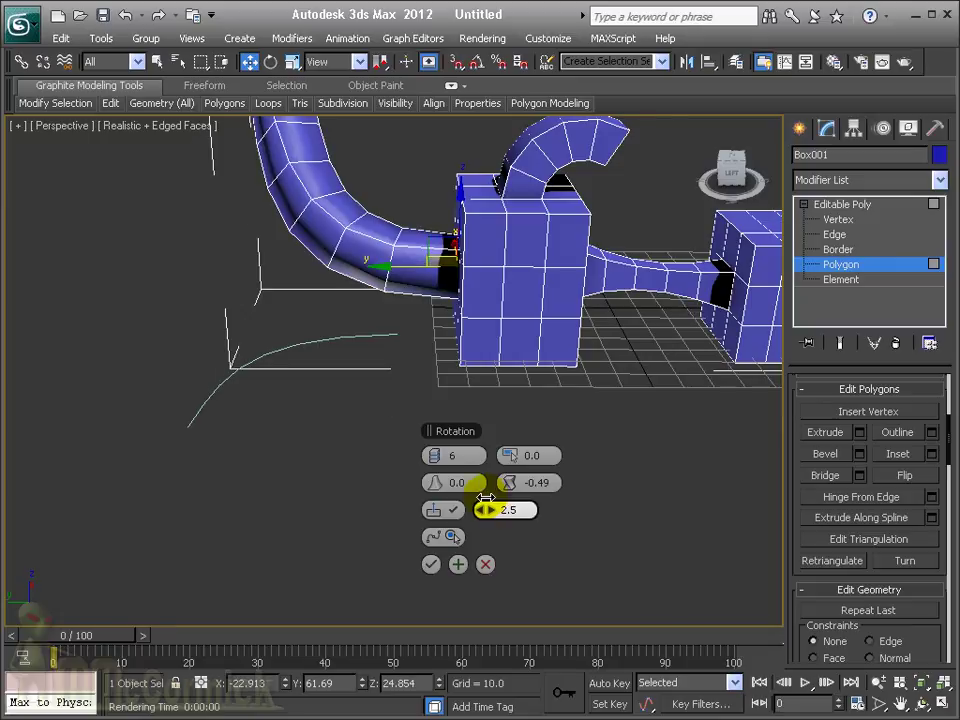
middle_click_drag(308, 328, 420, 332, "alt")
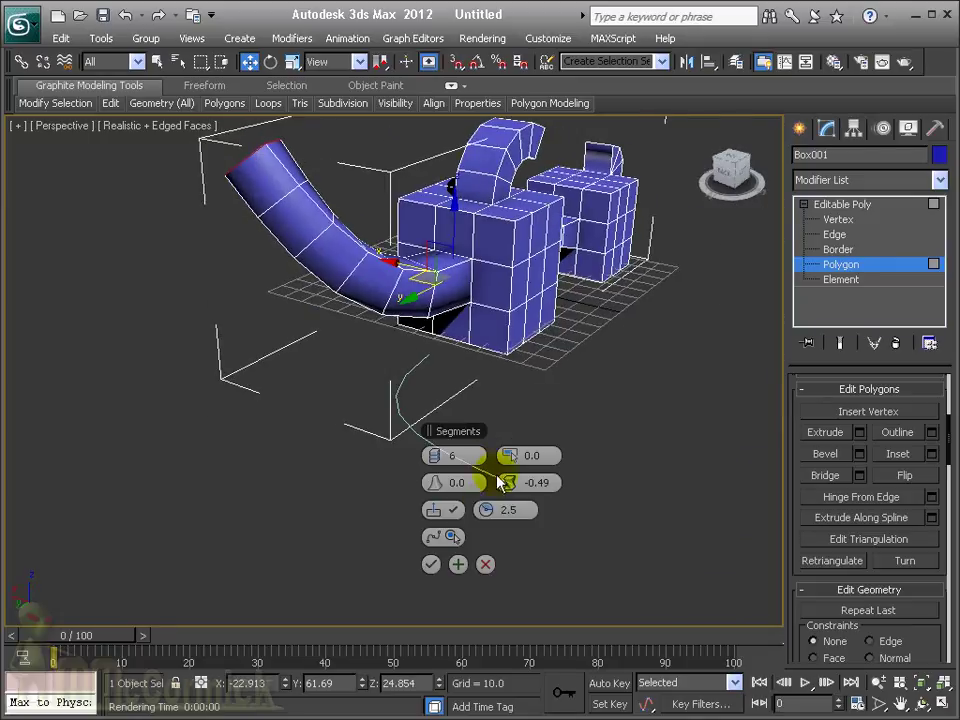
right_click(493, 511)
left_click_drag(493, 515, 491, 507)
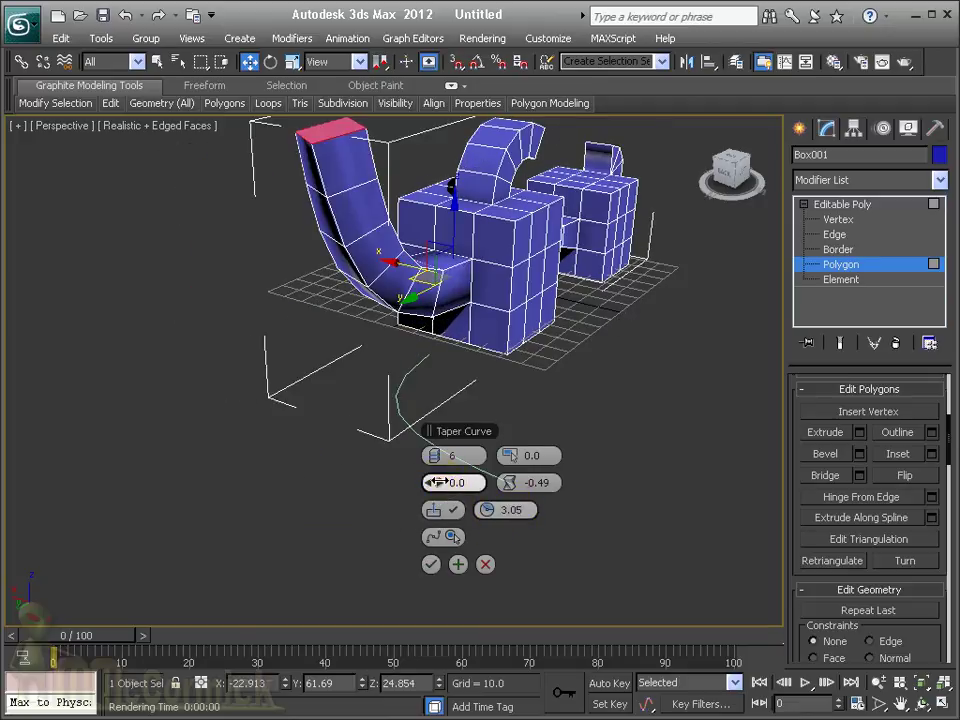
mouse_move(437, 482)
left_mouse_down()
mouse_move(437, 472)
mouse_move(436, 481)
left_mouse_up()
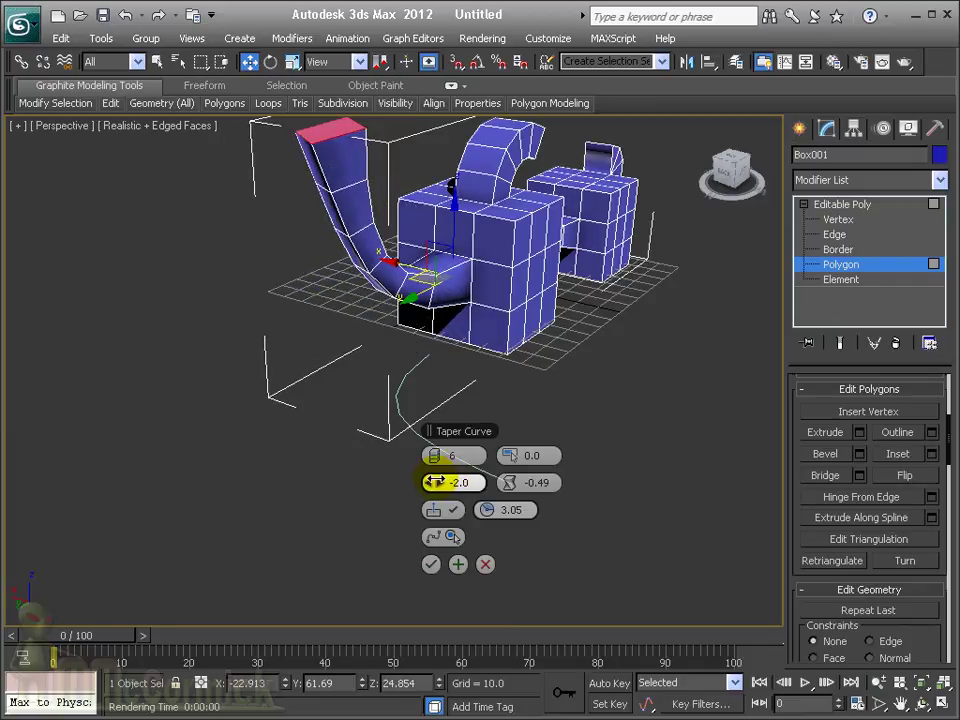
left_click_drag(508, 482, 510, 460)
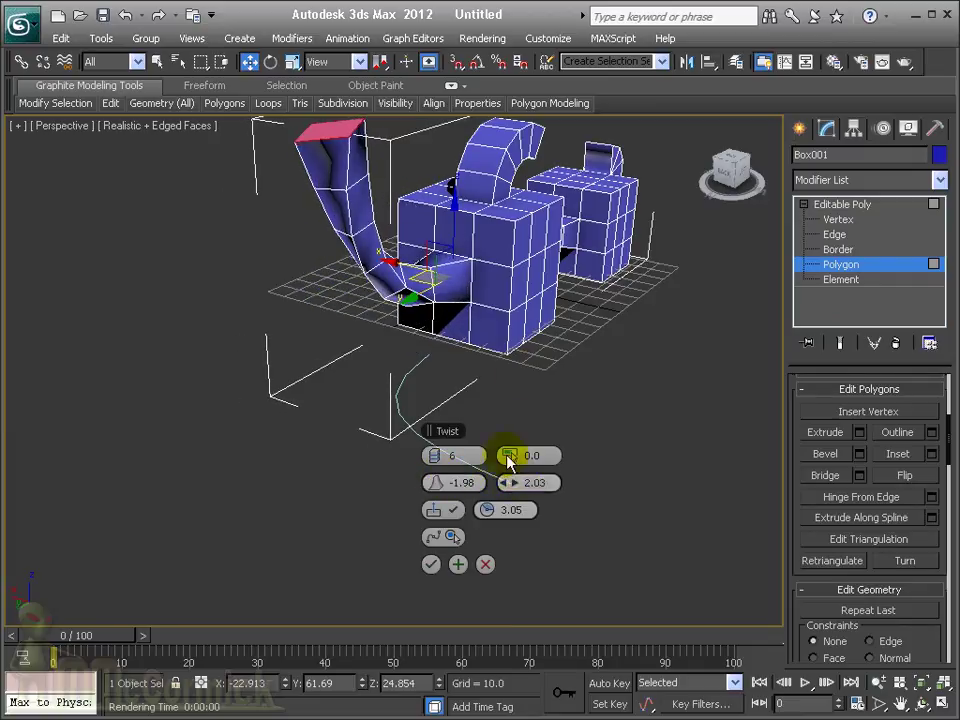
mouse_move(510, 460)
middle_mouse_down("alt")
mouse_move(514, 326)
mouse_move(414, 349)
mouse_move(379, 332)
mouse_move(390, 375)
middle_mouse_up("alt")
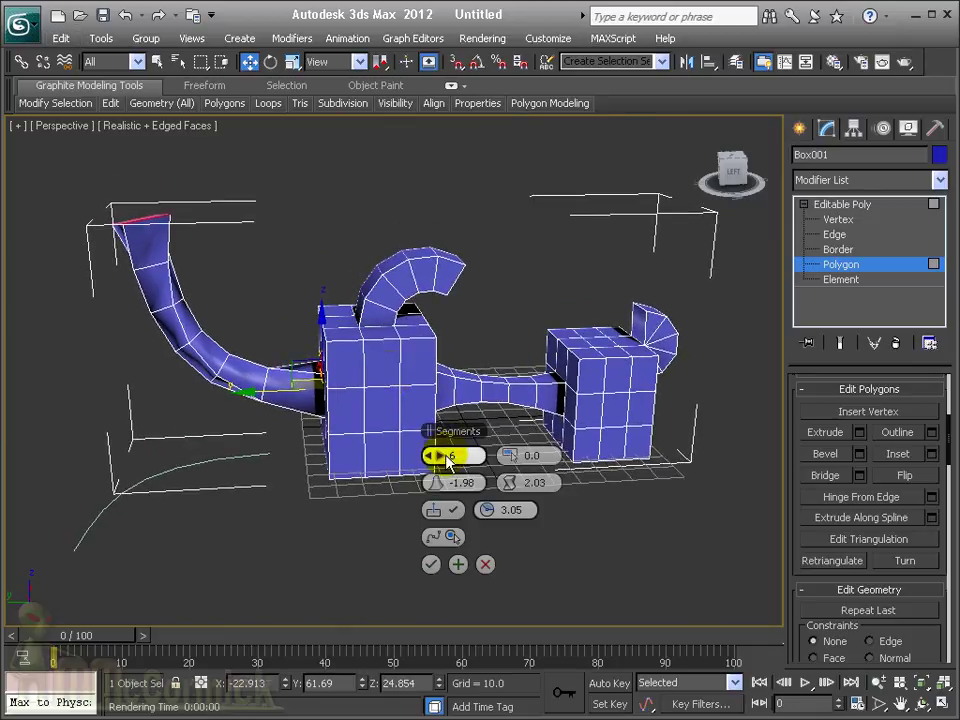
Accept the Extrude Along Spline settings with OK and orbit to view the whole model.
left_click(431, 565)
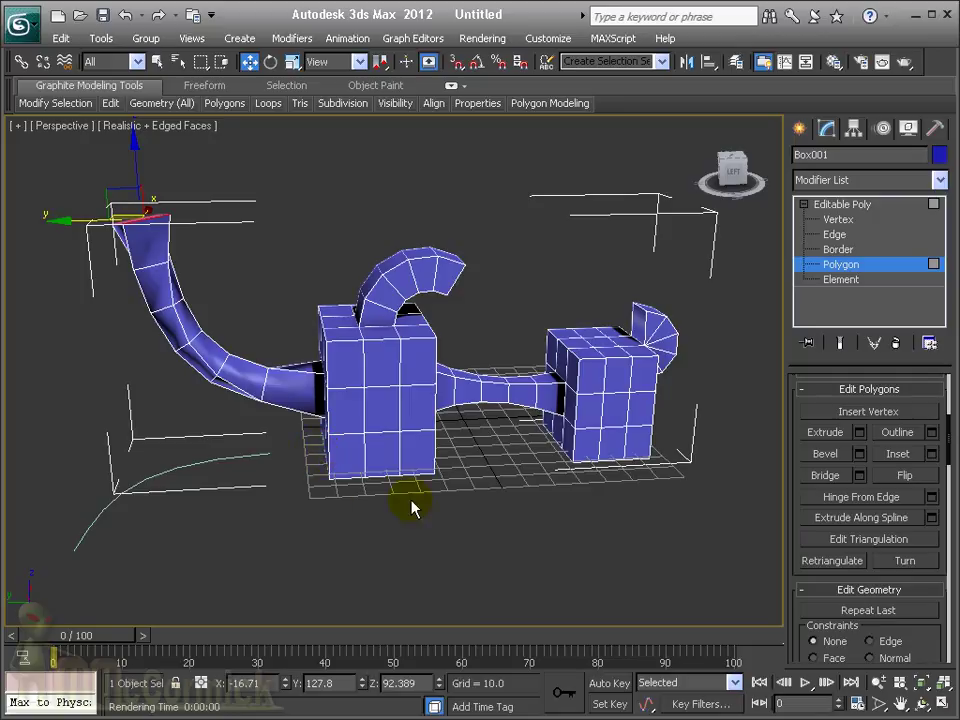
middle_click_drag(410, 507, 427, 445, "alt")
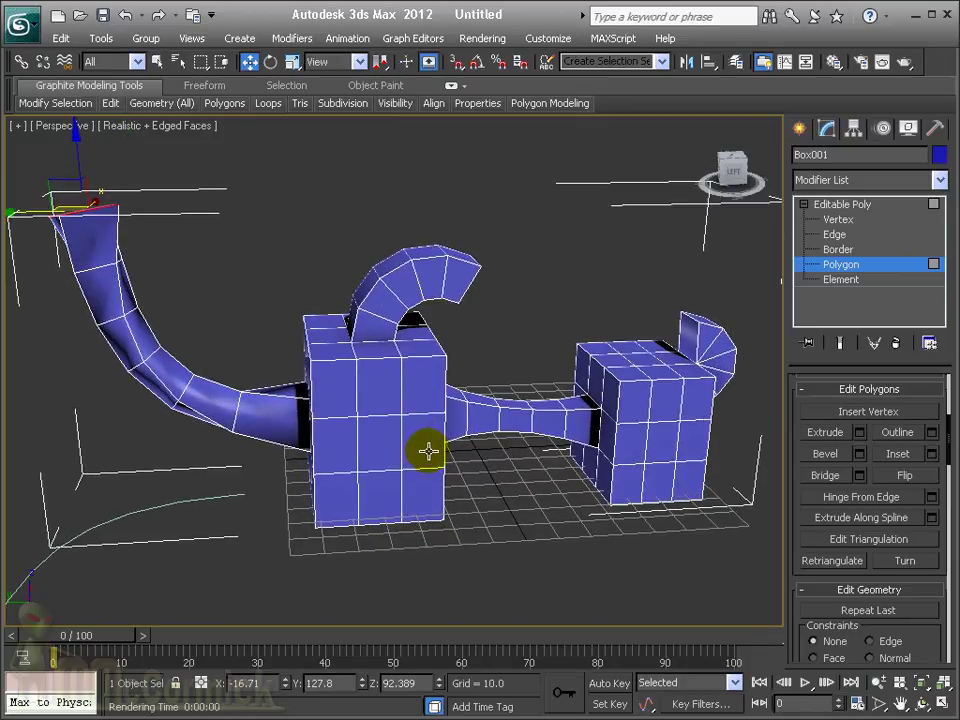